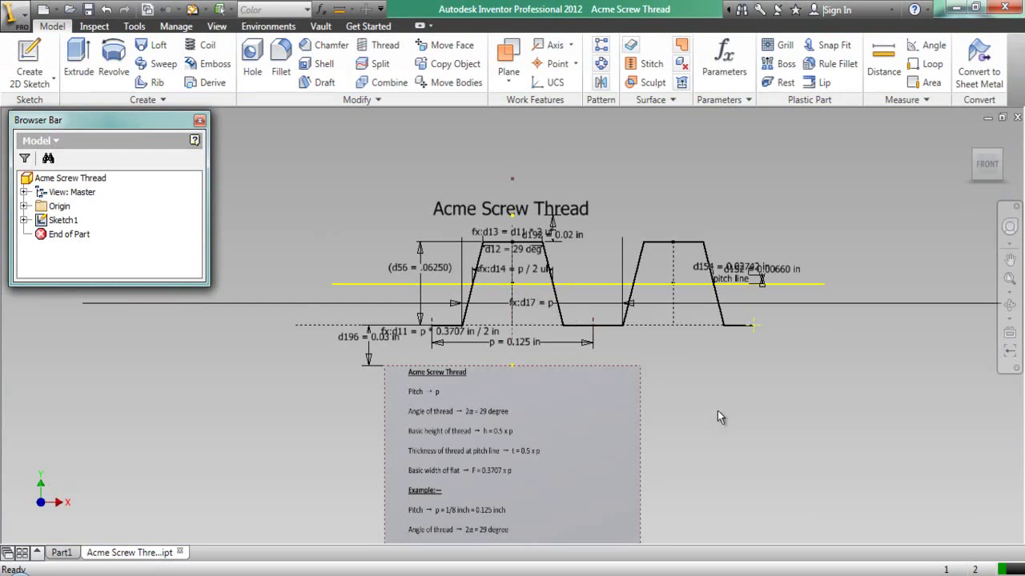
Step: Open the Acme thread sketch for editing and set the pitch dimension p to 0.5 in
double_click(48, 221)
scroll(528, 340, "up", 2)
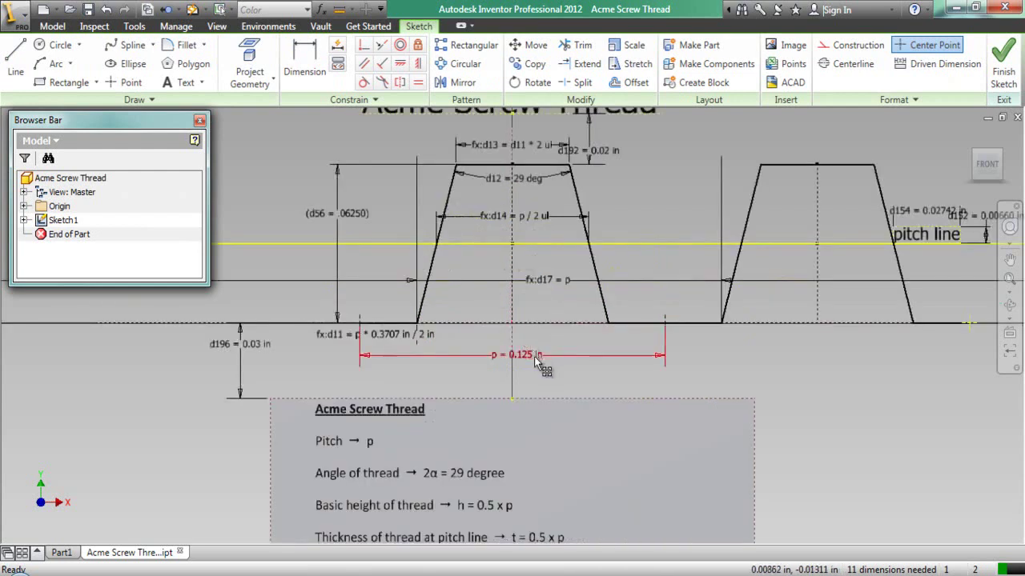
double_click(534, 357)
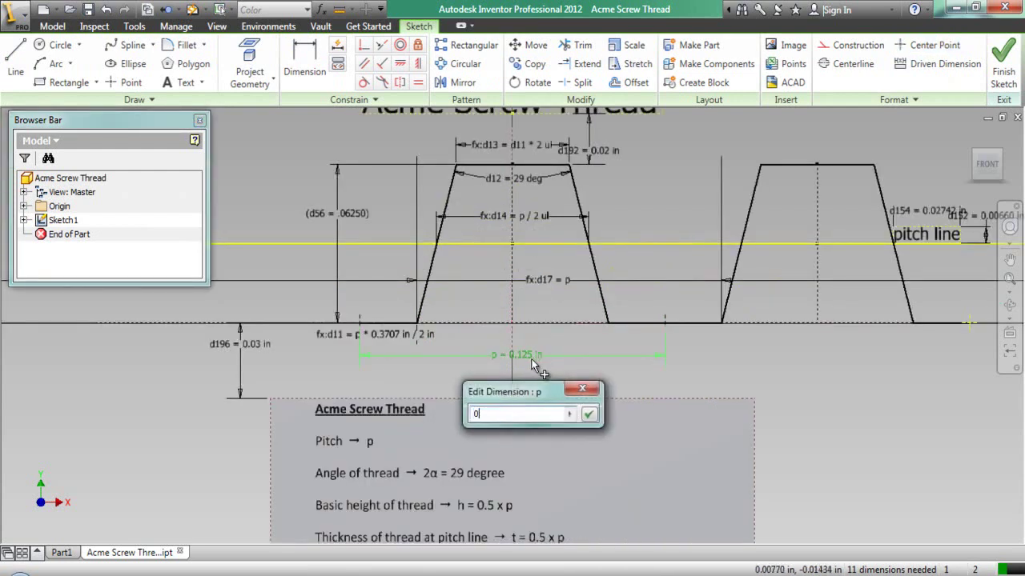
left_click(588, 414)
scroll(487, 397, "down", 3)
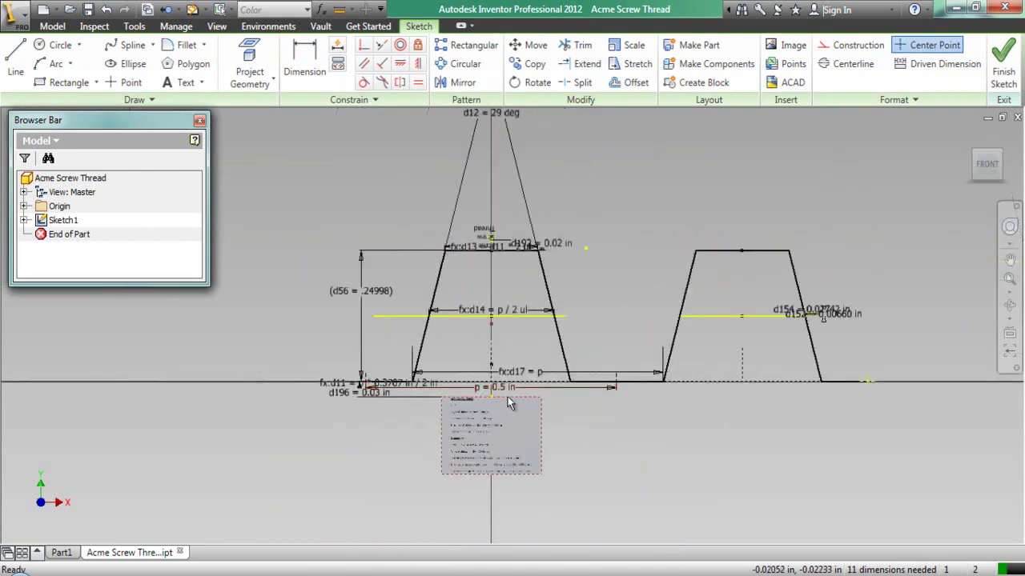
Step: Copy the second thread tooth's crest, both flanks and the short root lines on either side of it
scroll(865, 314, "up", 3)
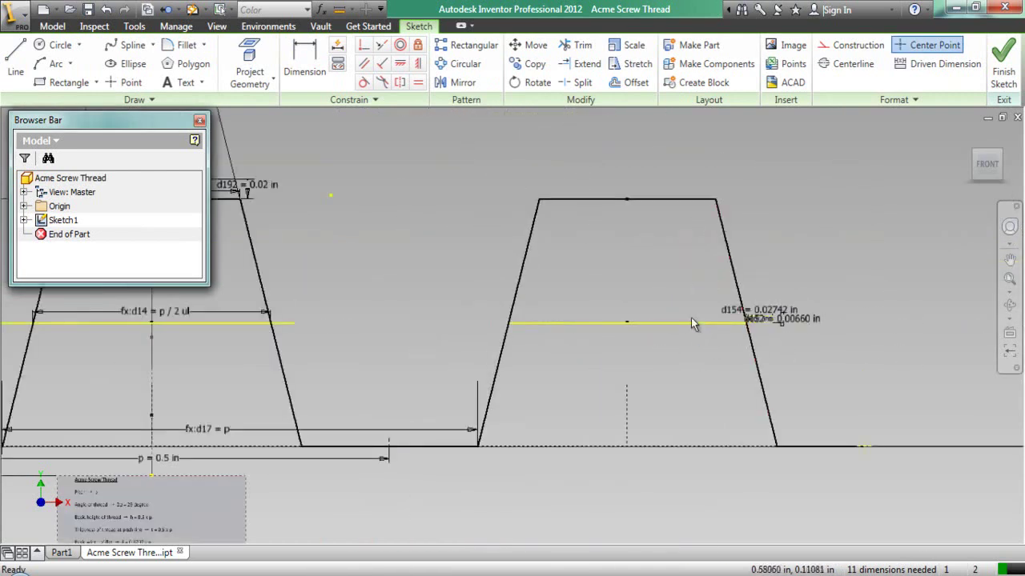
left_click(553, 200)
left_click(537, 212, "ctrl")
left_click(752, 345, "ctrl")
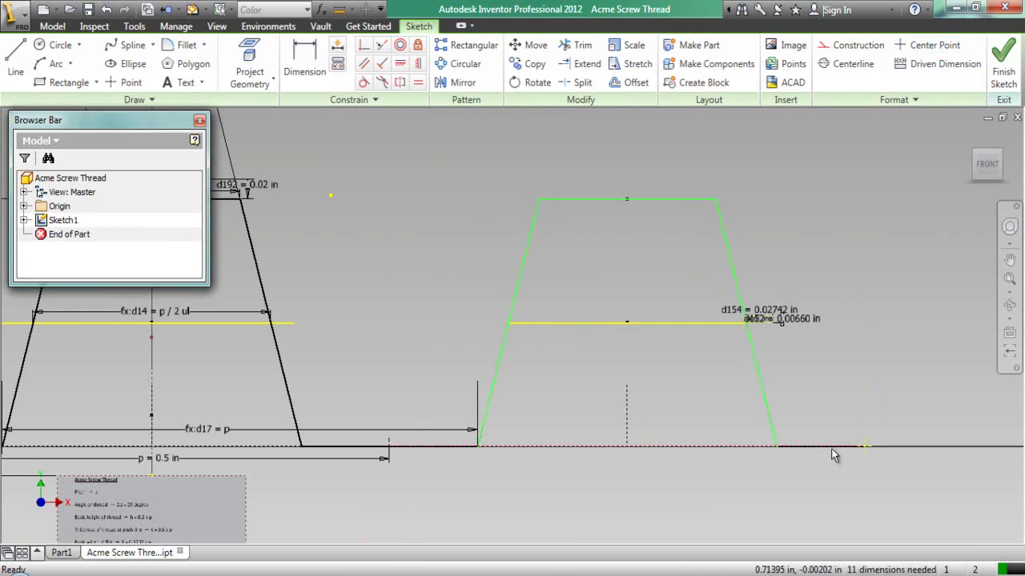
left_click(860, 452)
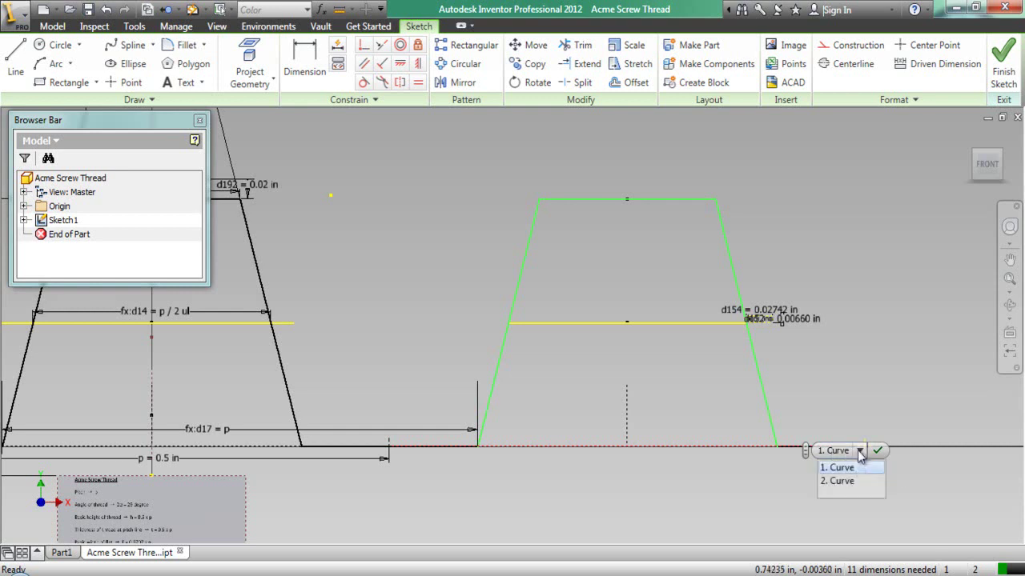
left_click(841, 483)
left_click(435, 446, "ctrl")
right_click(437, 303)
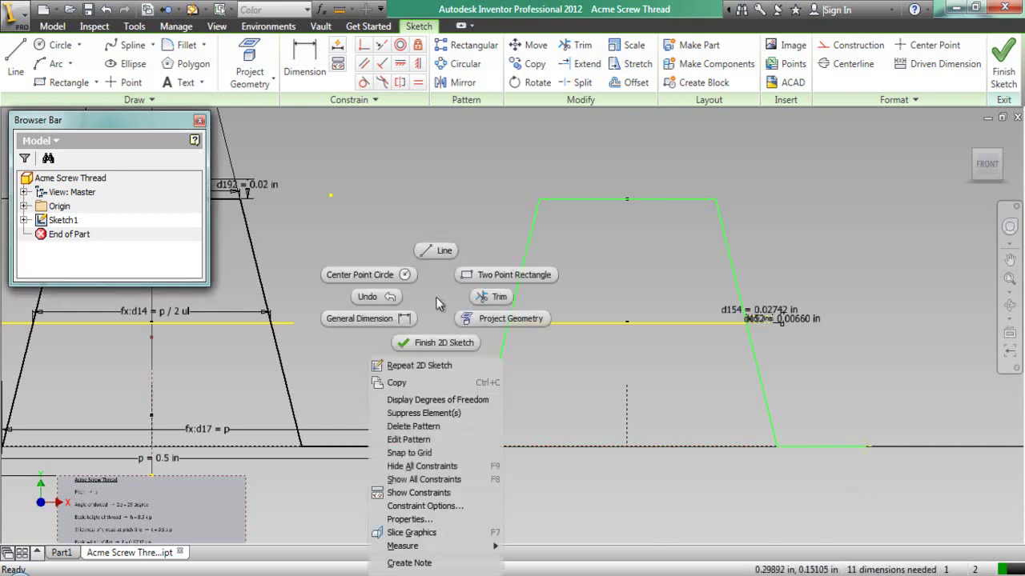
left_click(419, 381)
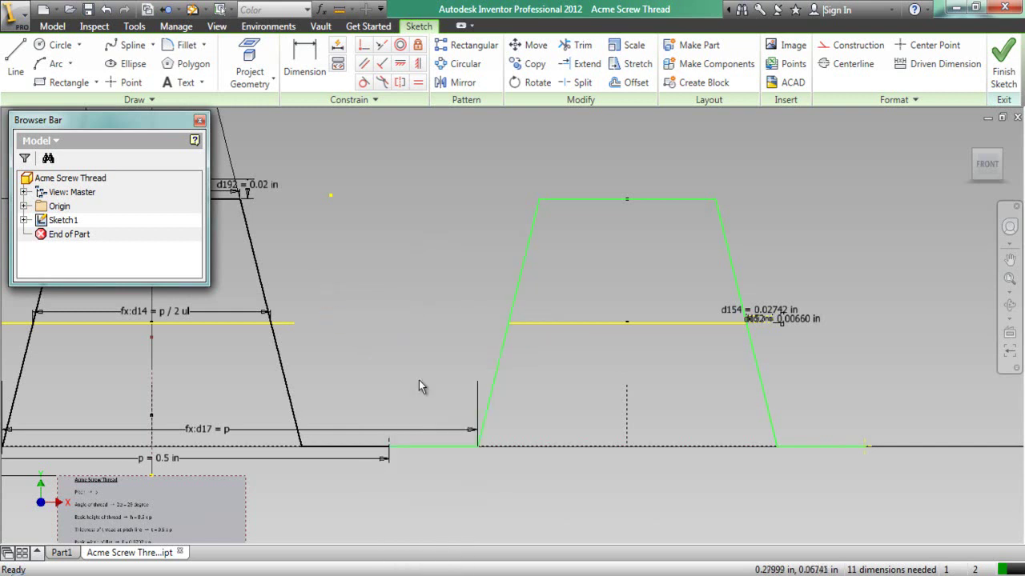
Step: Switch to the Part1 document and paste the copied thread profile into its open sketch
left_click(61, 552)
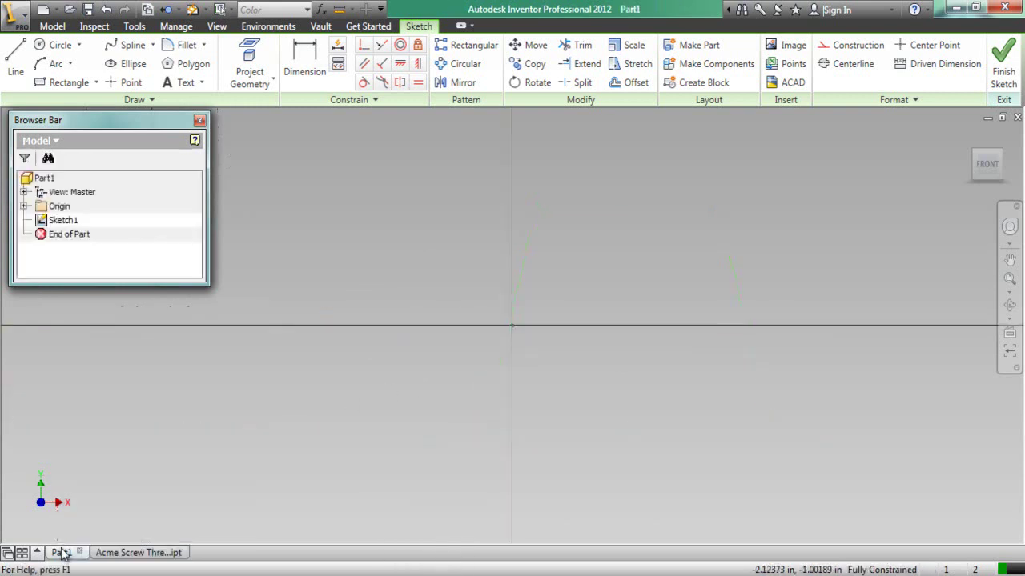
right_click(672, 230)
left_click(640, 315)
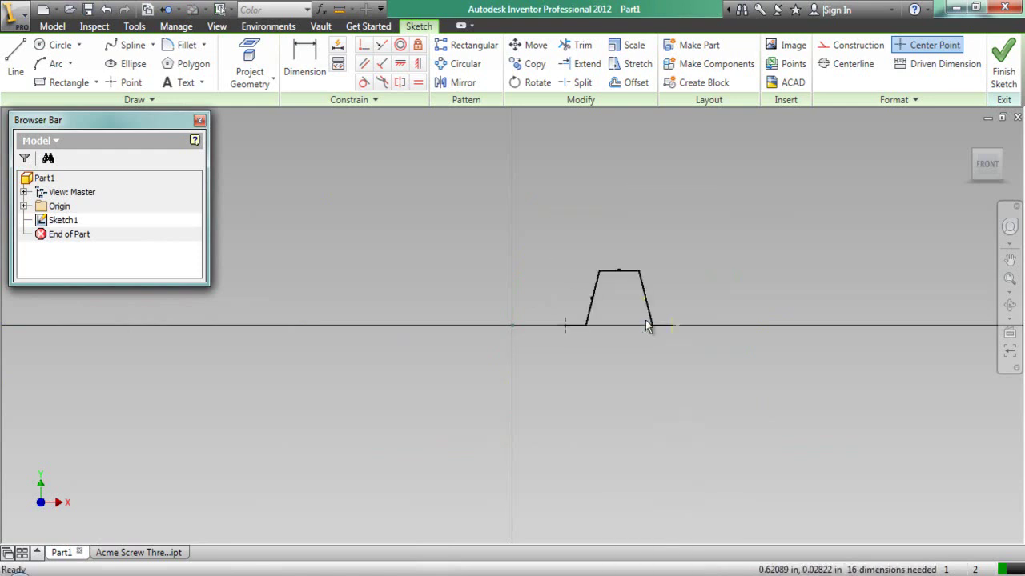
Step: Create a sketch block from the whole pasted thread profile, with its left end point as the insert point
scroll(632, 295, "up", 2)
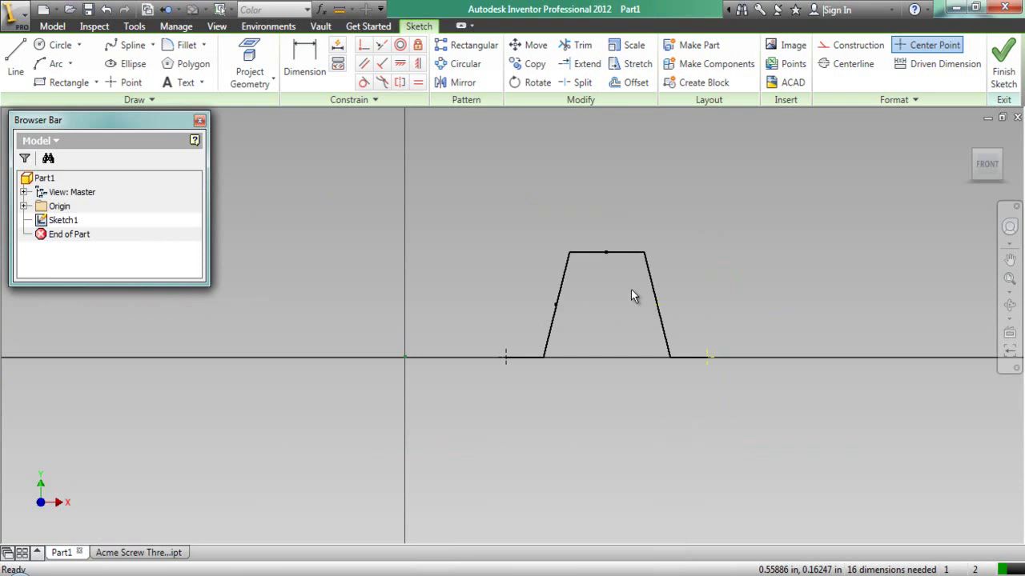
left_click(682, 85)
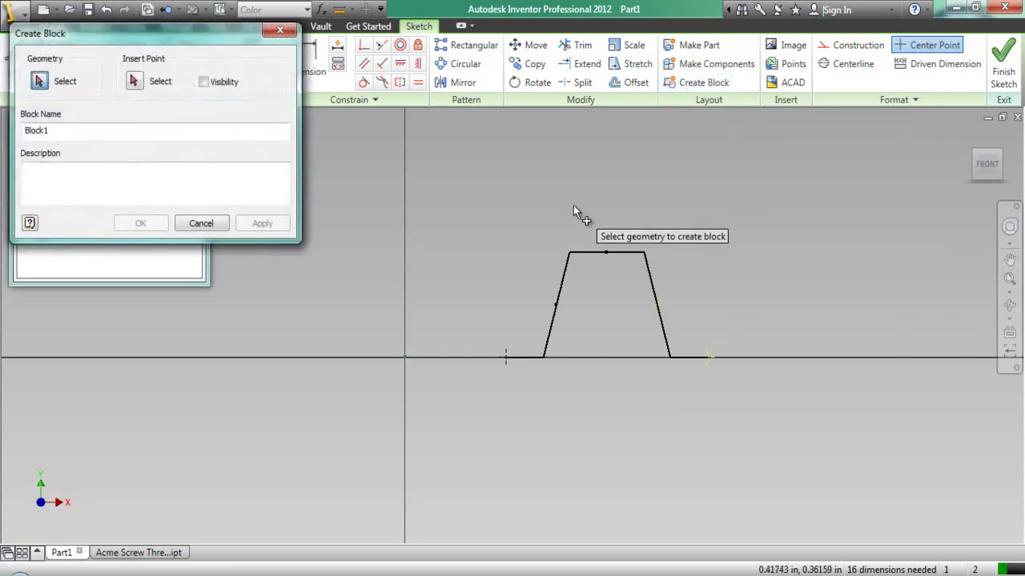
mouse_move(448, 206)
left_mouse_down()
mouse_move(727, 309)
mouse_move(807, 434)
left_mouse_up()
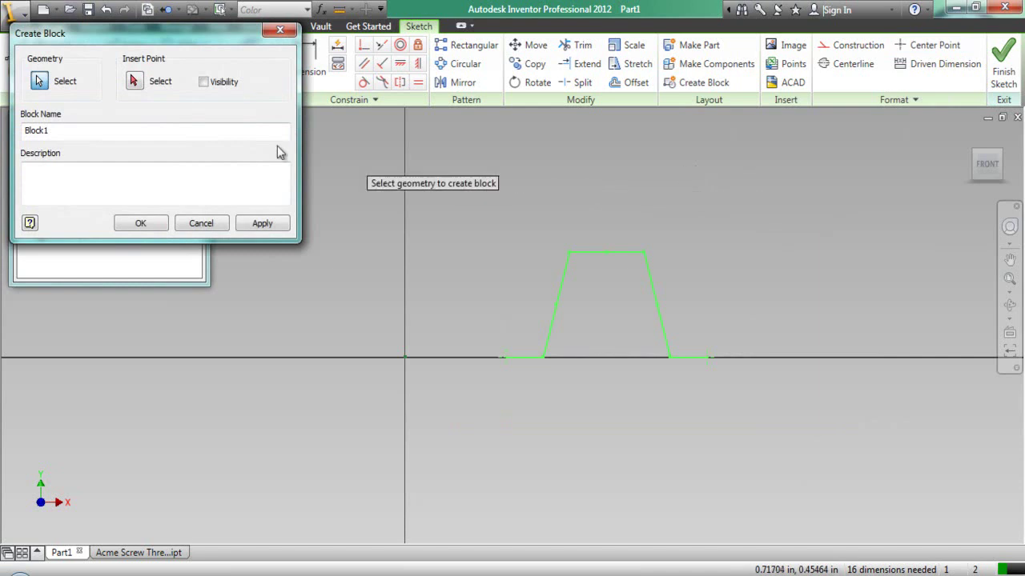
left_click(134, 81)
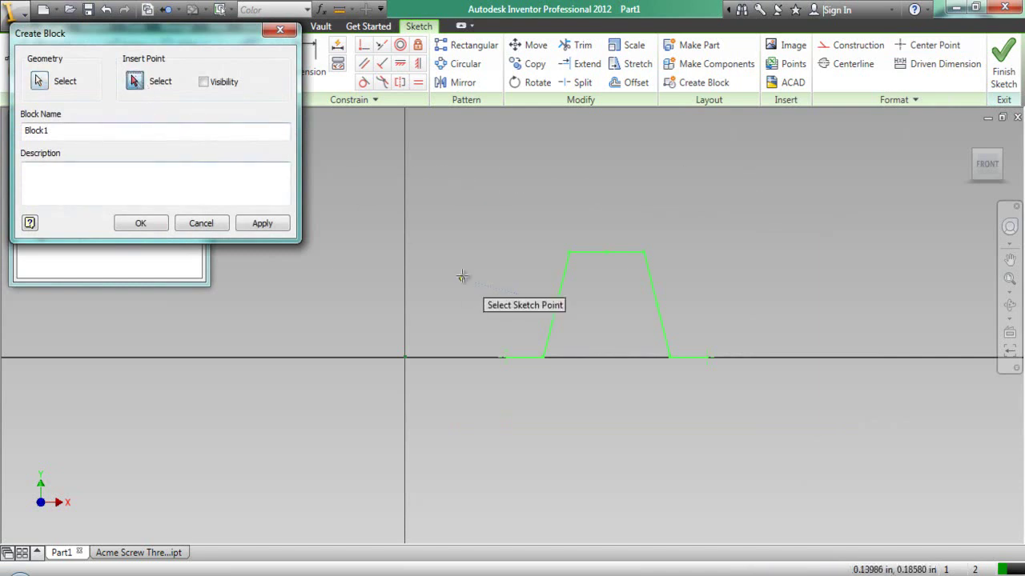
left_click(505, 357)
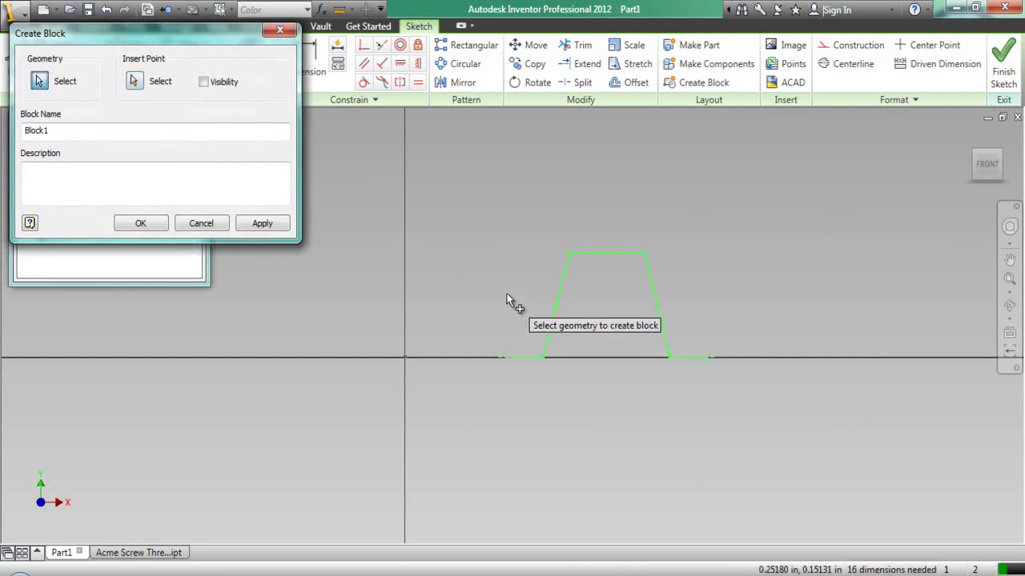
left_click(149, 224)
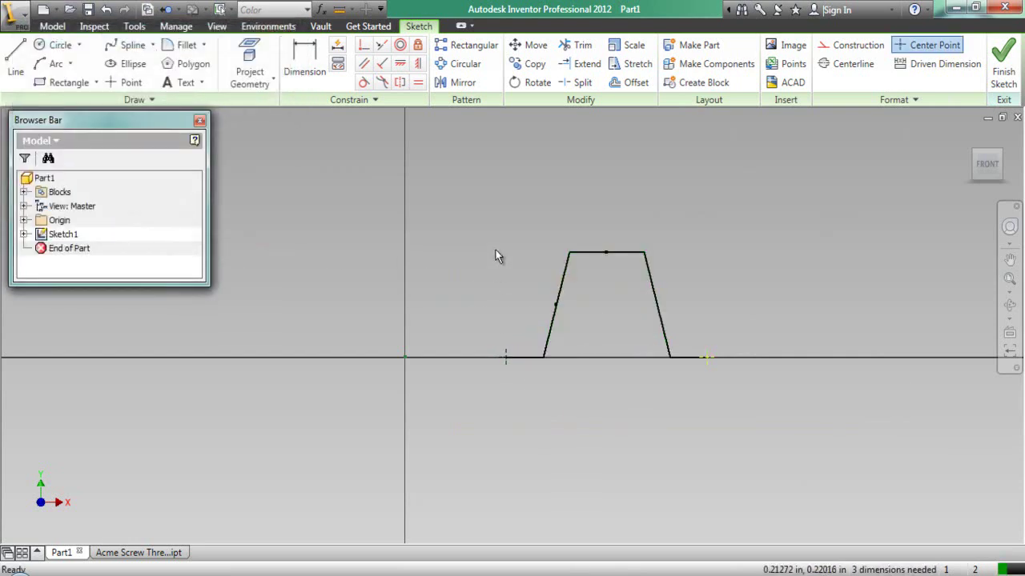
Step: Rotate the thread block 90 degrees counterclockwise about its left end point so the crest faces the vertical axis
left_click(530, 83)
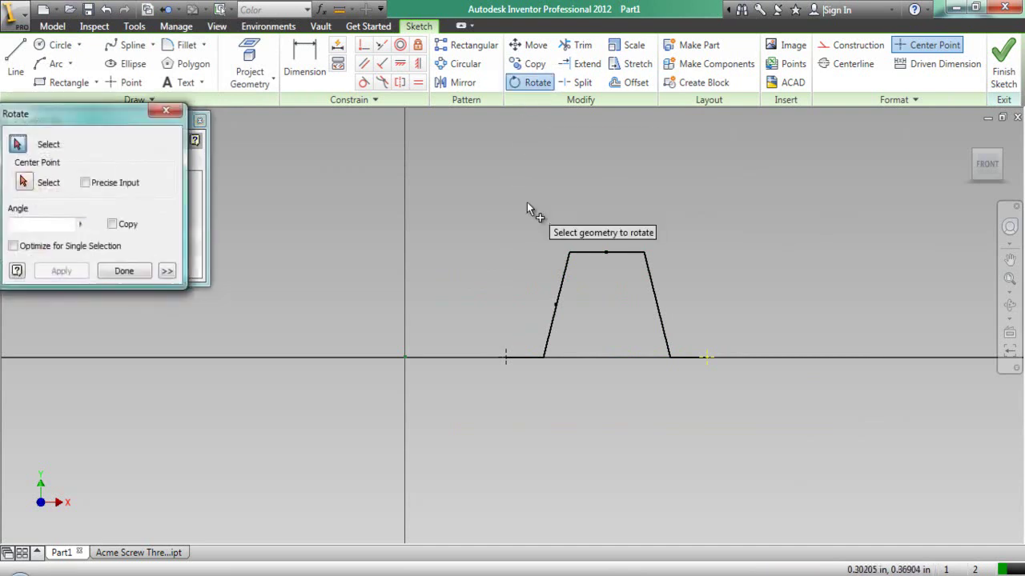
mouse_move(465, 187)
left_mouse_down()
mouse_move(635, 279)
mouse_move(775, 427)
left_mouse_up()
right_click(717, 163)
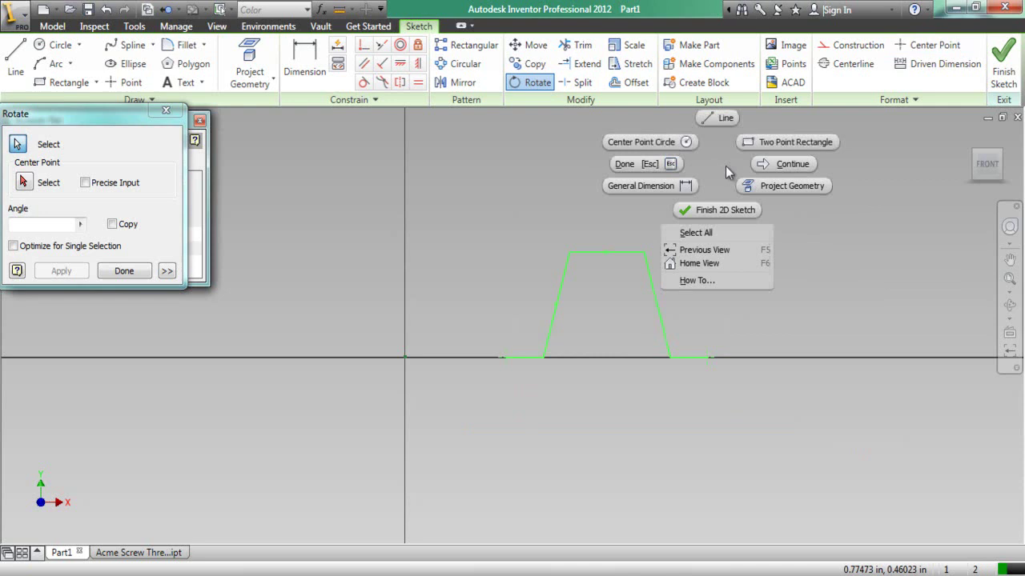
left_click(788, 162)
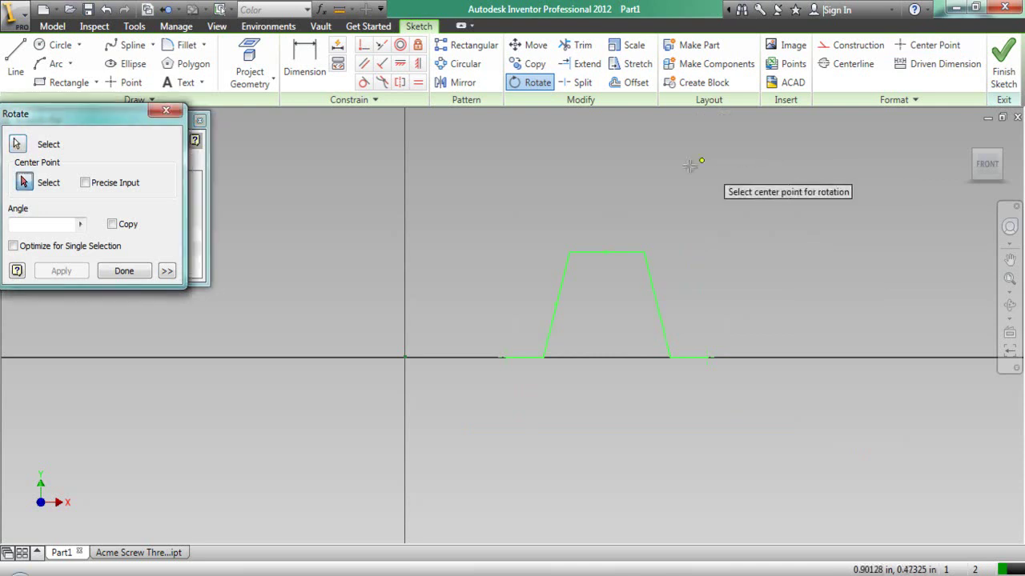
left_click(506, 357)
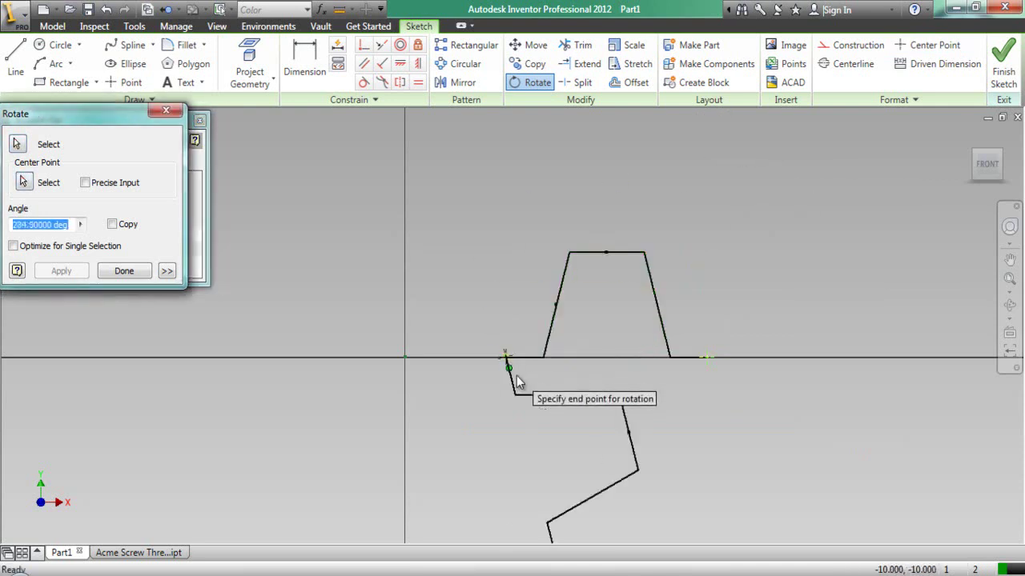
left_click(507, 134)
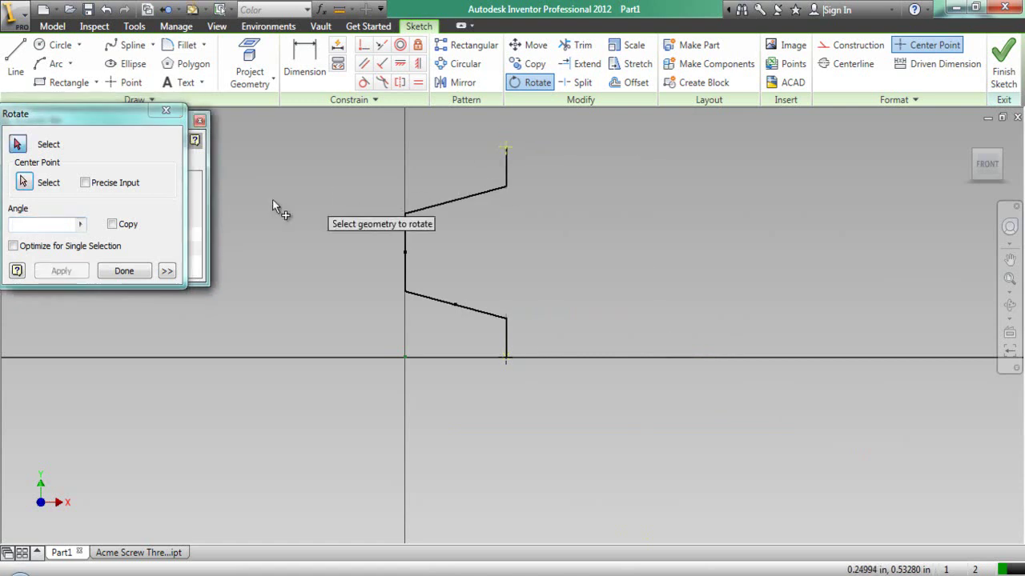
left_click(109, 274)
Step: Move the thread block away from the vertical axis and constrain its lower end point horizontally to the sketch origin
left_click_drag(406, 242, 579, 228)
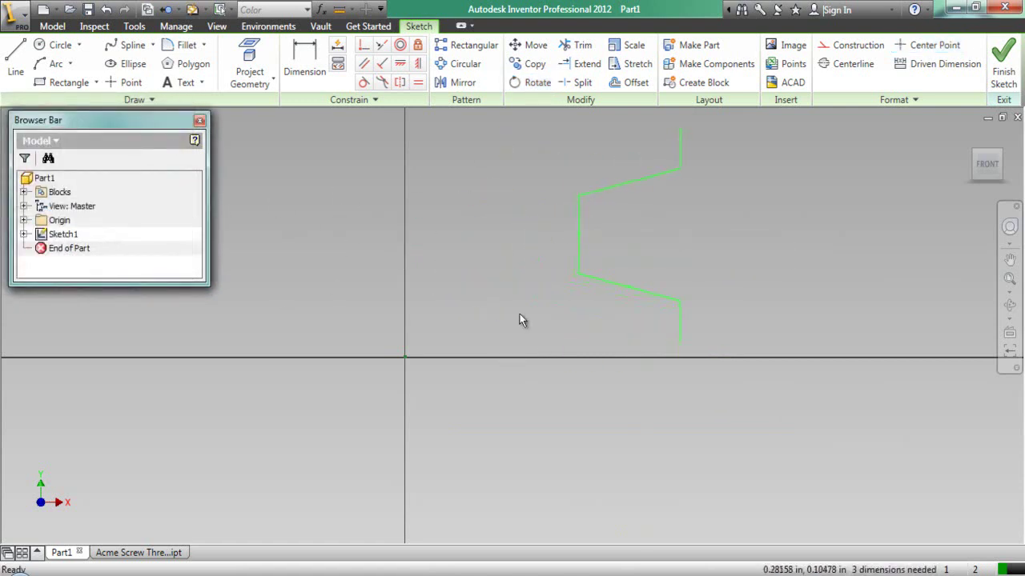
left_click(561, 423)
scroll(559, 401, "down", 2)
scroll(527, 298, "up", 3)
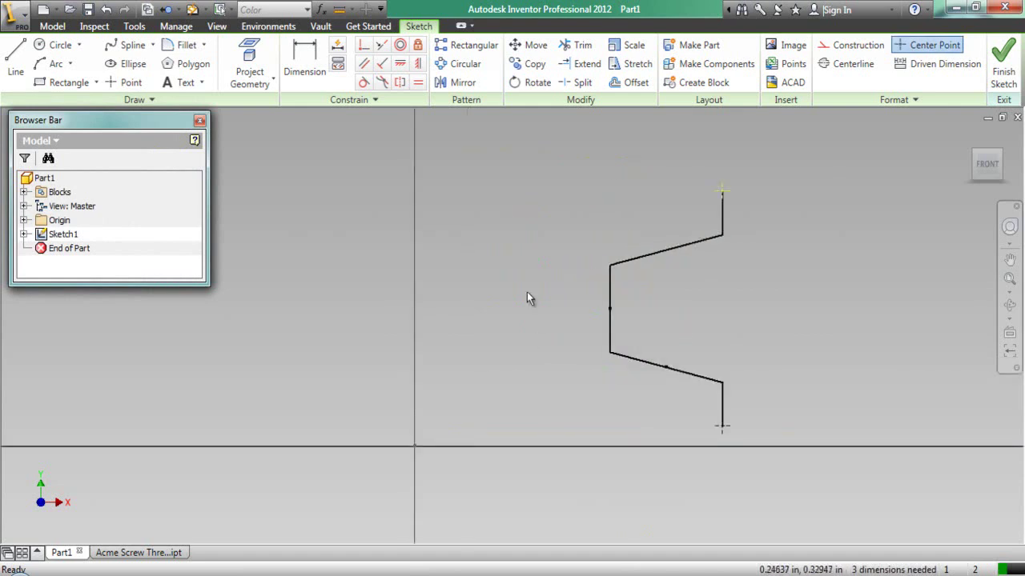
left_click(400, 63)
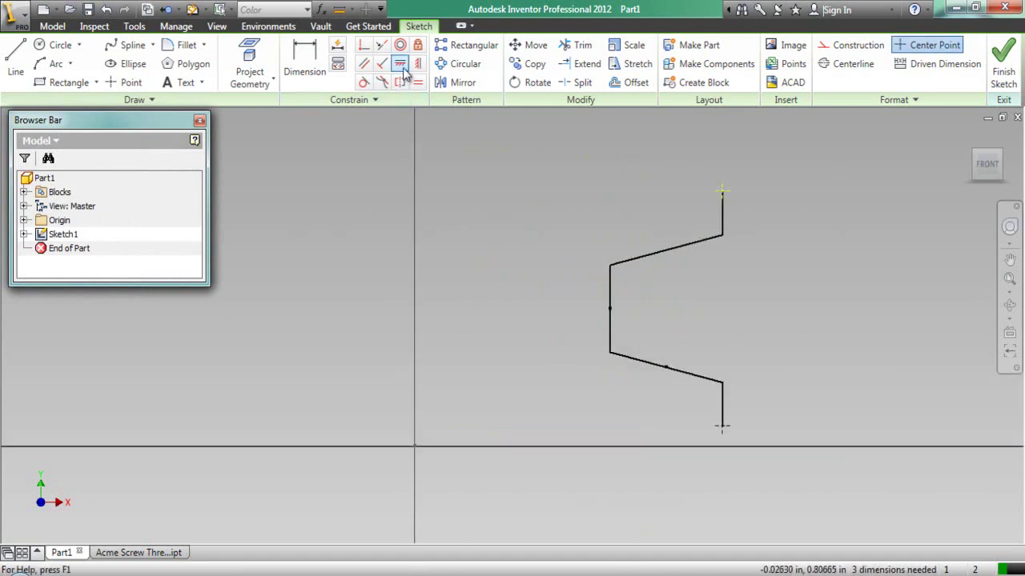
left_click(722, 425)
left_click(415, 446)
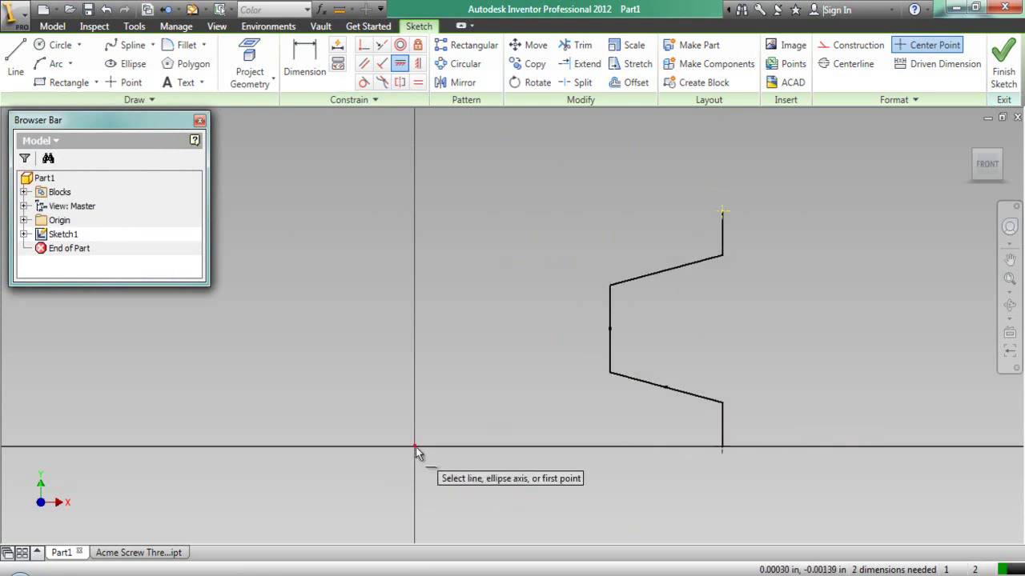
Step: Dimension the horizontal distance from the sketch origin to the thread block's vertical crest line as 2.02317 in
right_click(482, 241)
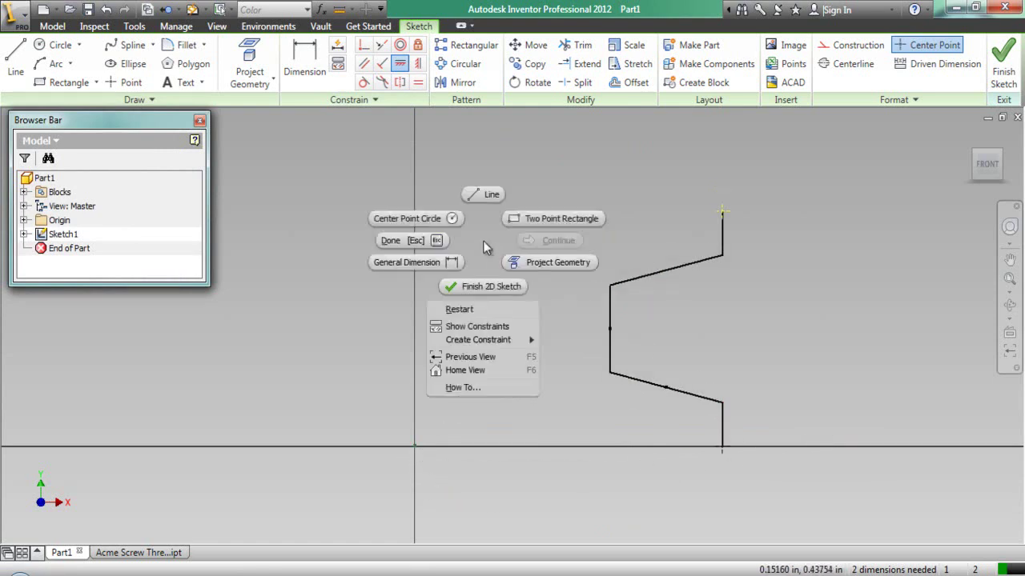
left_click(431, 261)
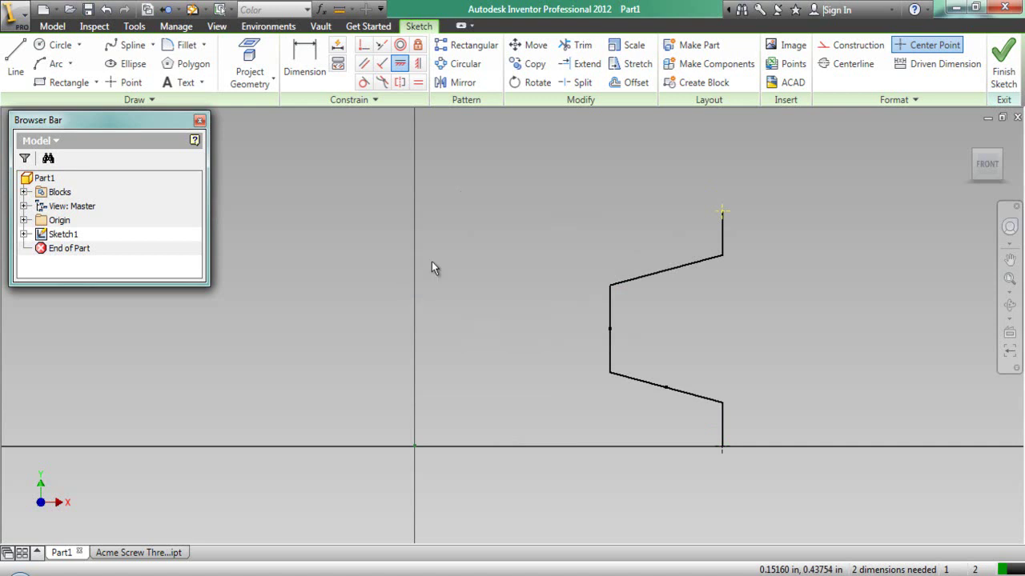
left_click(415, 449)
left_click(610, 323)
left_click(523, 471)
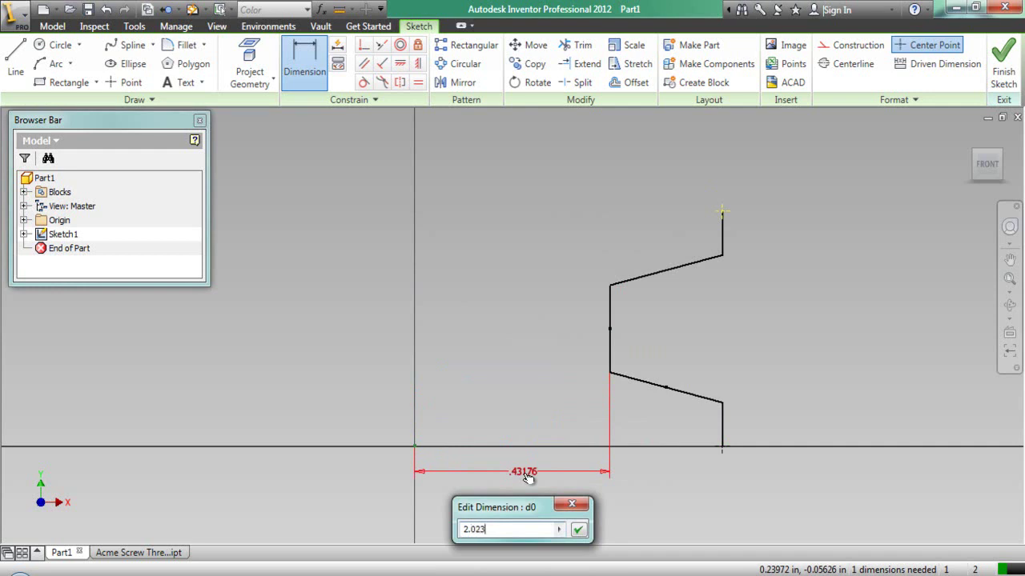
key("Return")
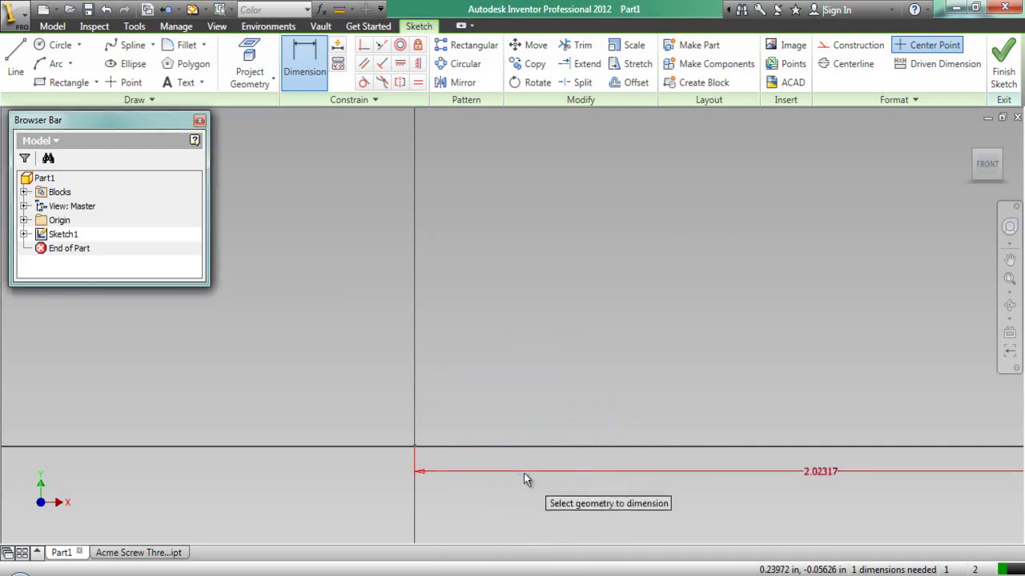
scroll(396, 443, "up", 3)
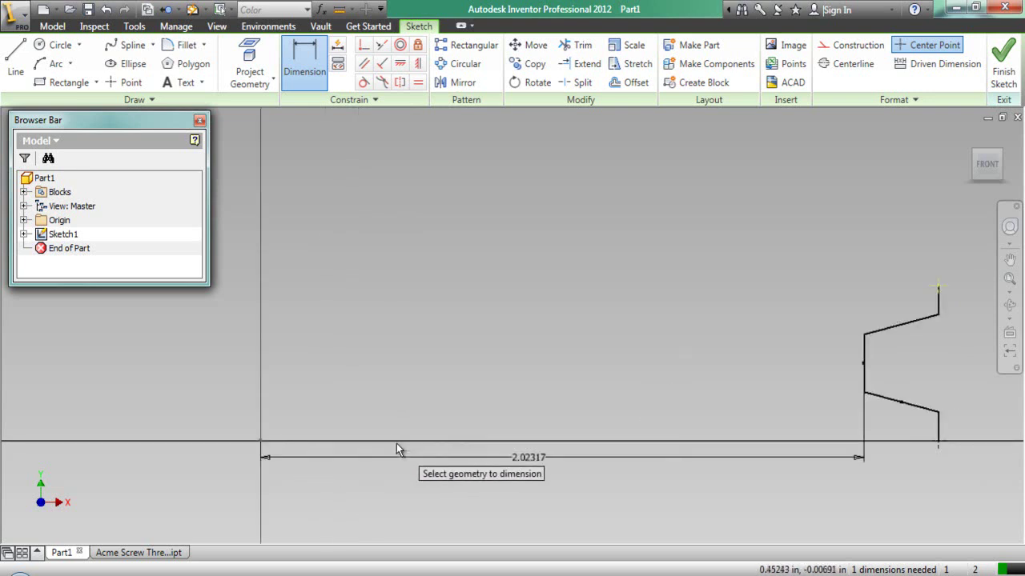
Step: Trace the thread block's upper vertical segment and upper sloping flank with sketch lines between its end points
right_click(434, 303)
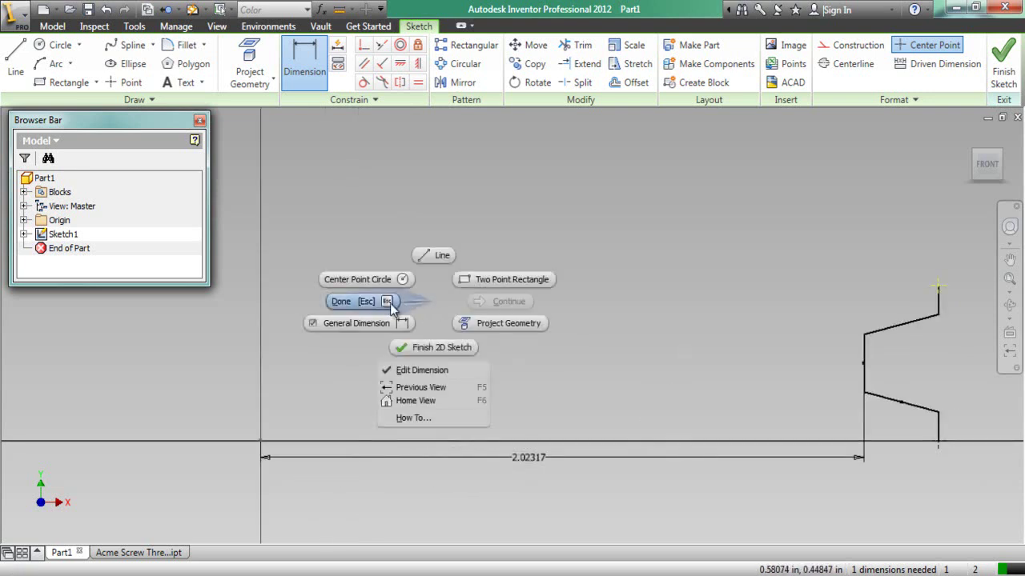
left_click(433, 257)
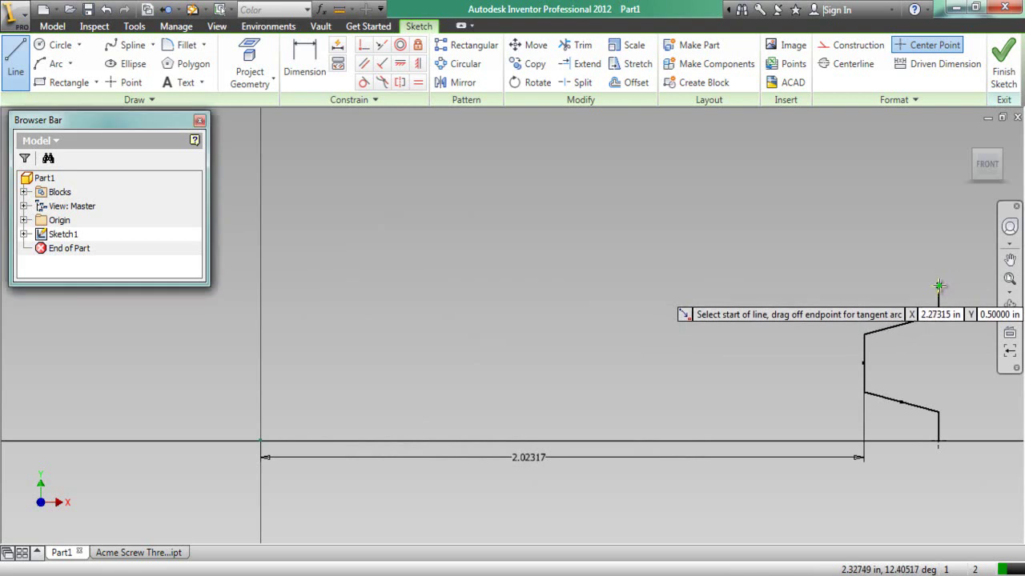
left_click(939, 286)
left_click(939, 313)
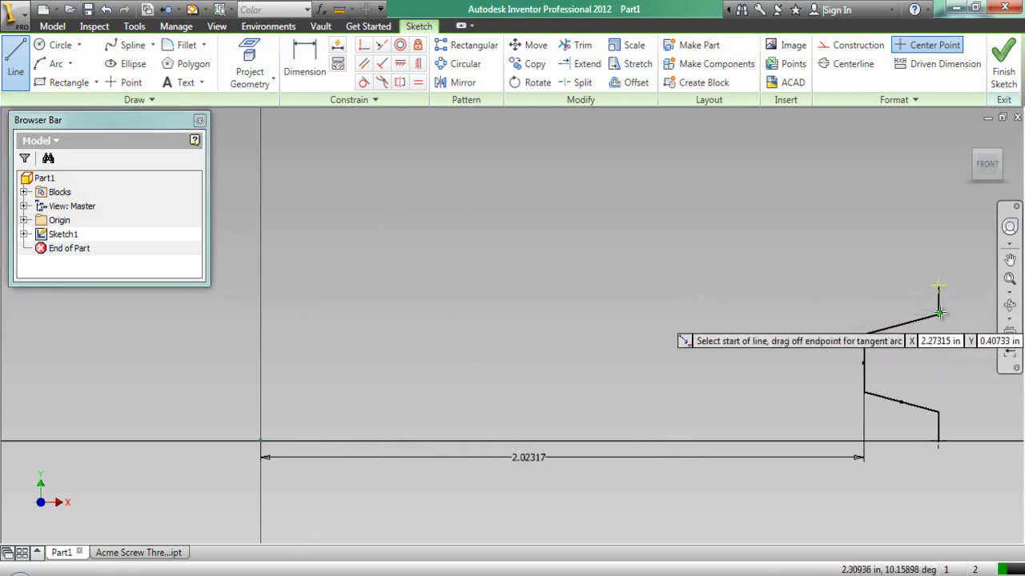
left_click(939, 313)
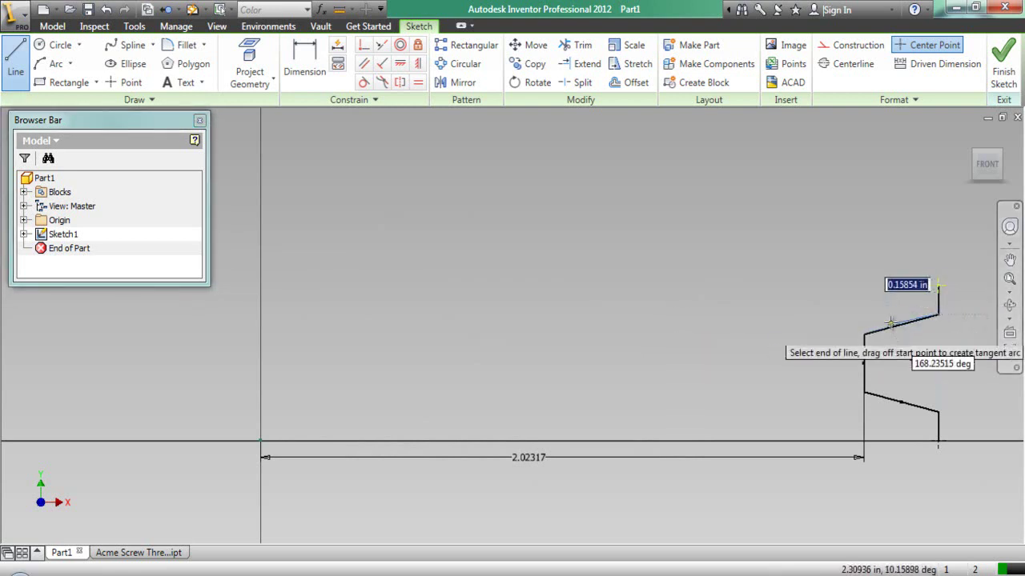
left_click(864, 335)
scroll(881, 346, "up", 3)
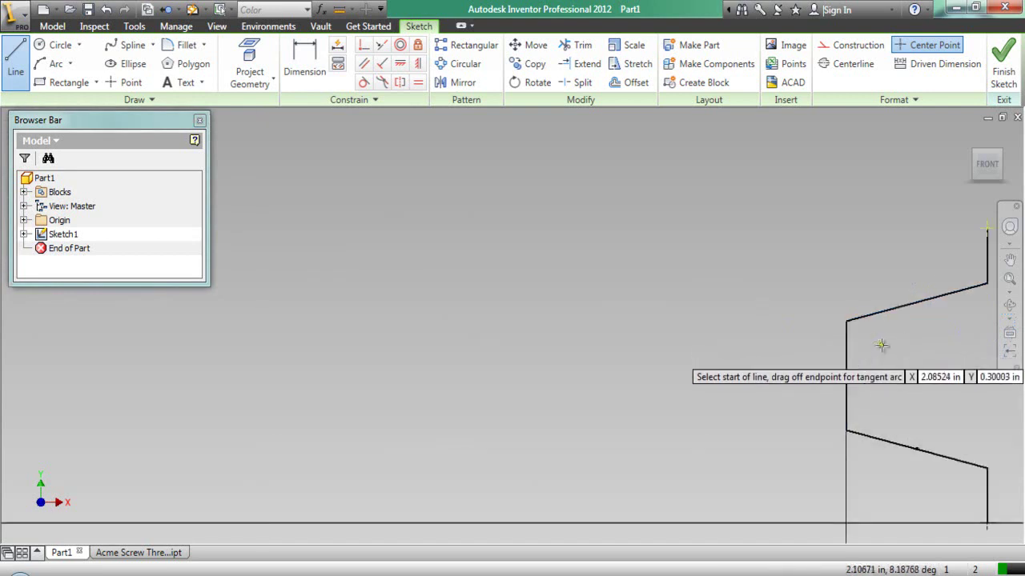
Step: Trace the thread block's vertical crest, lower sloping flank and lower vertical segment with sketch lines
left_click(847, 321)
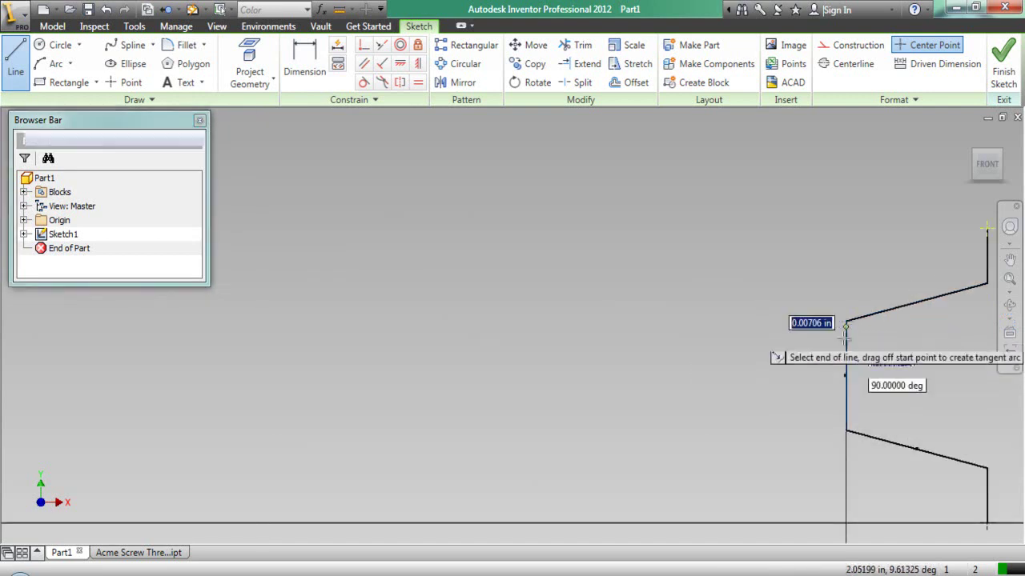
left_click(847, 431)
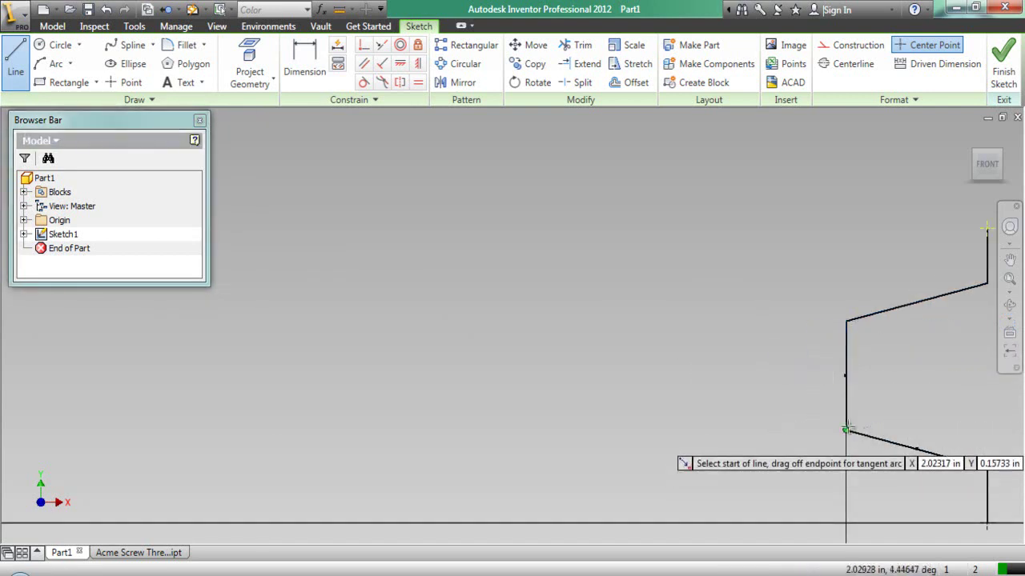
left_click(846, 431)
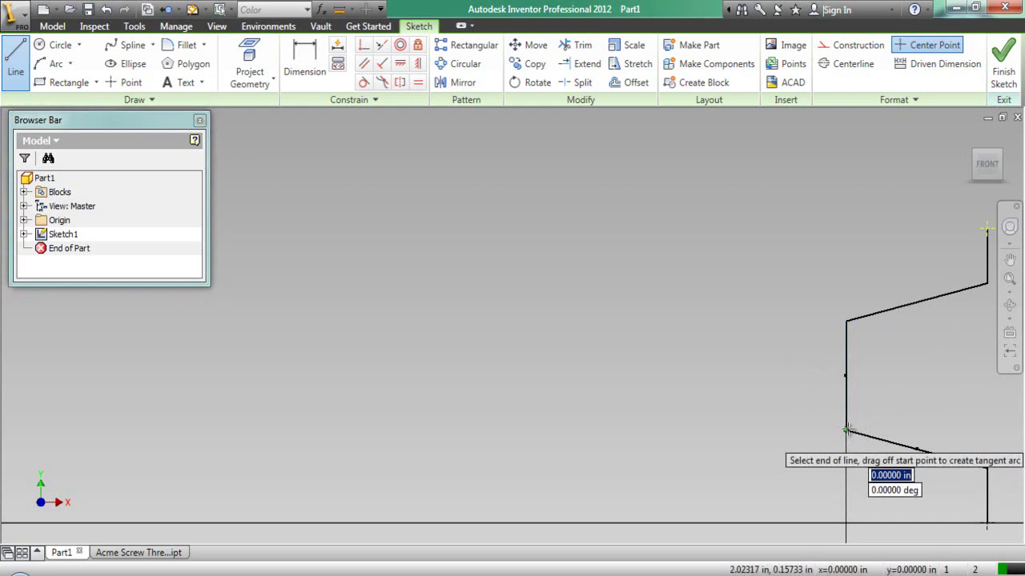
left_click(988, 467)
left_click(987, 468)
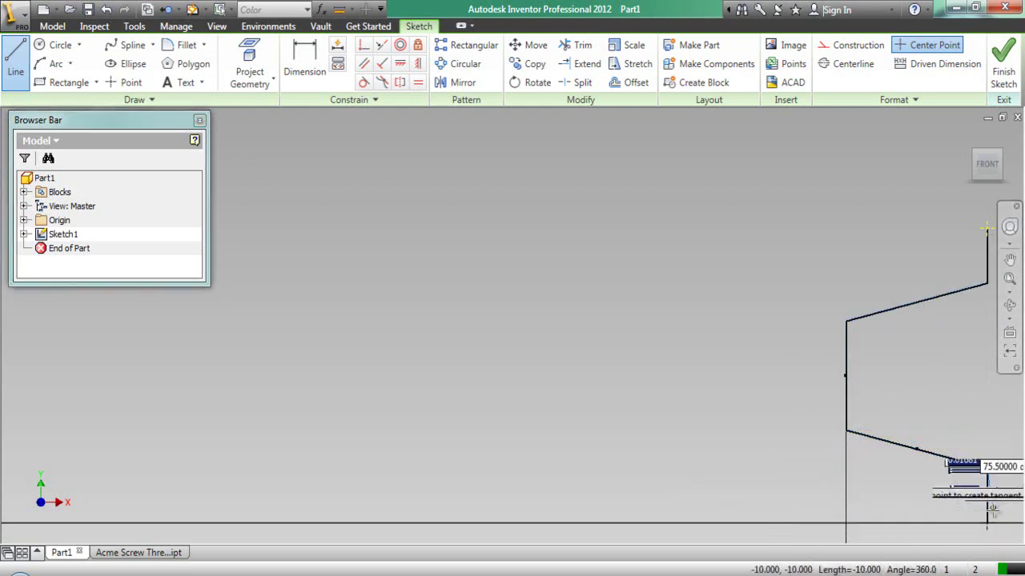
scroll(926, 502, "down", 2)
scroll(925, 502, "down", 2)
left_click(946, 509)
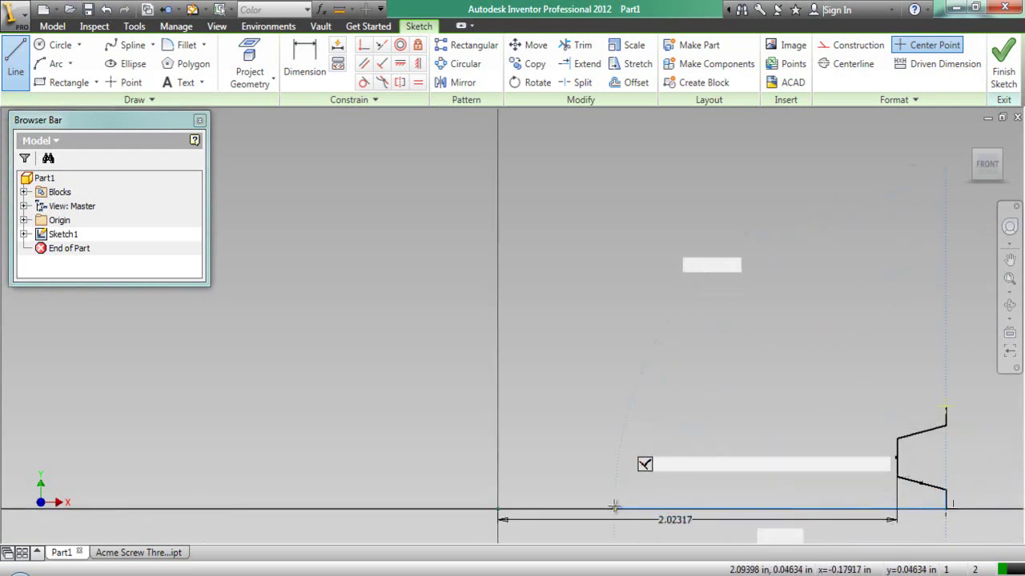
Step: Close the profile with lines from the thread's lower end to the origin, up the vertical axis and across to its upper end, and finish the sketch
left_click(498, 509)
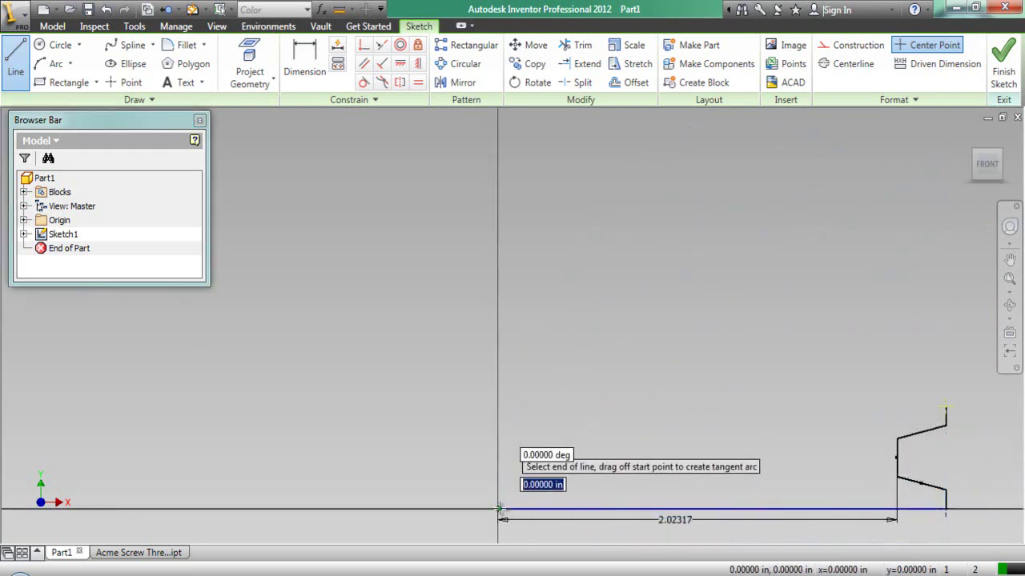
left_click(499, 408)
left_click(946, 407)
right_click(672, 355)
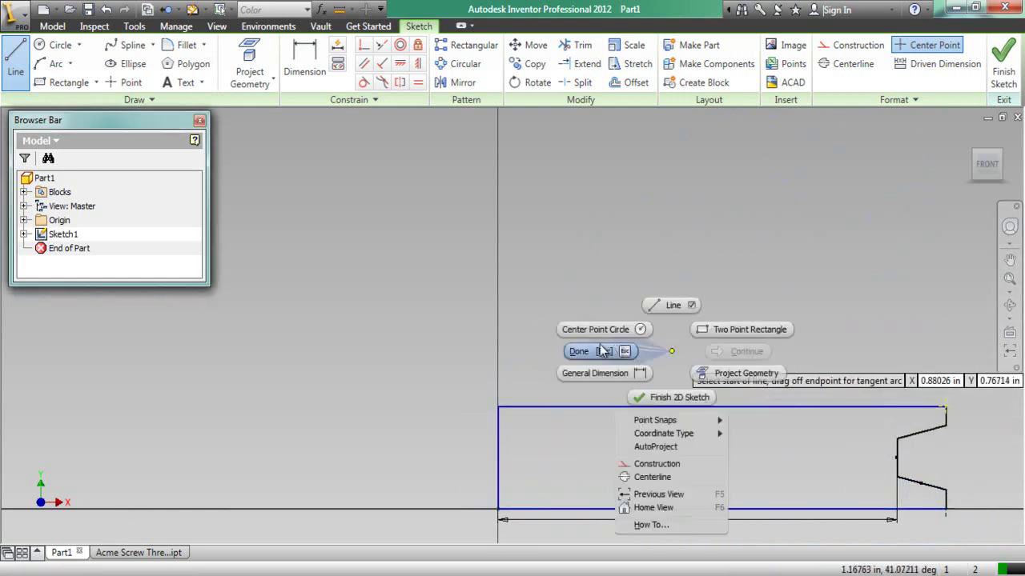
left_click(596, 350)
scroll(441, 348, "up", 2)
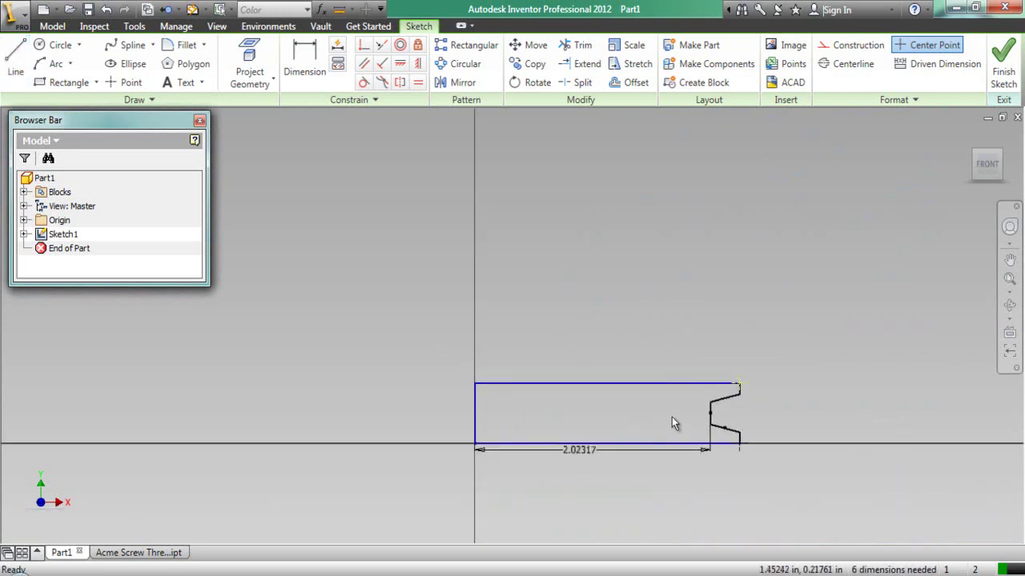
scroll(671, 420, "down", 3)
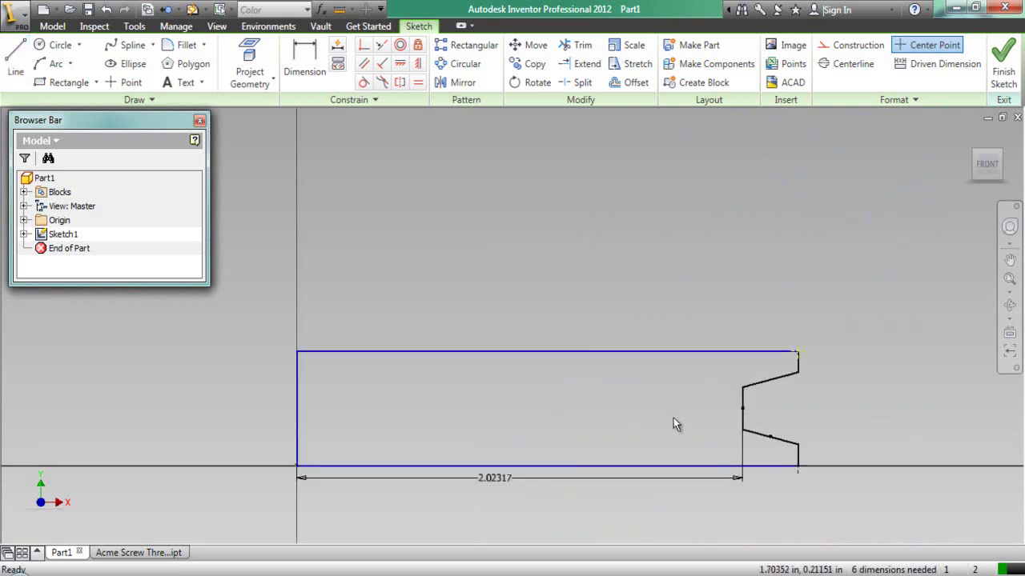
left_click(756, 385)
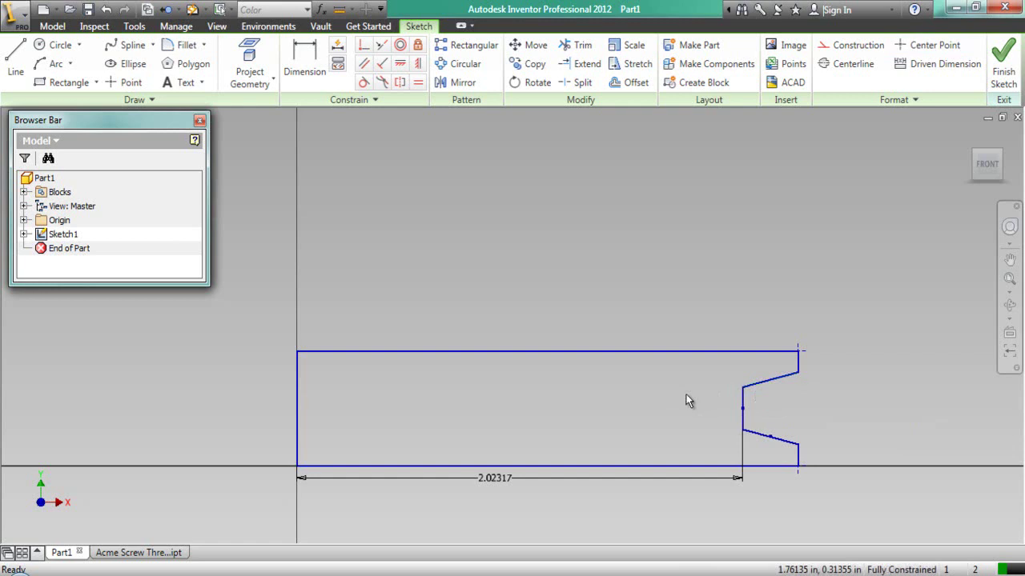
left_click(1003, 72)
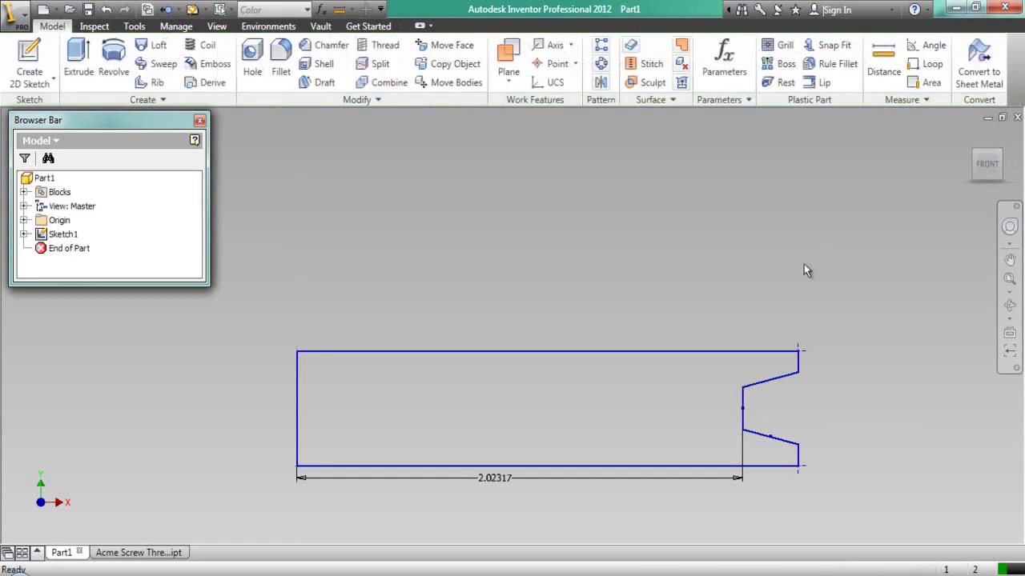
Step: Revolve the closed profile by a full turn about its vertical edge on the Y axis
left_click(113, 64)
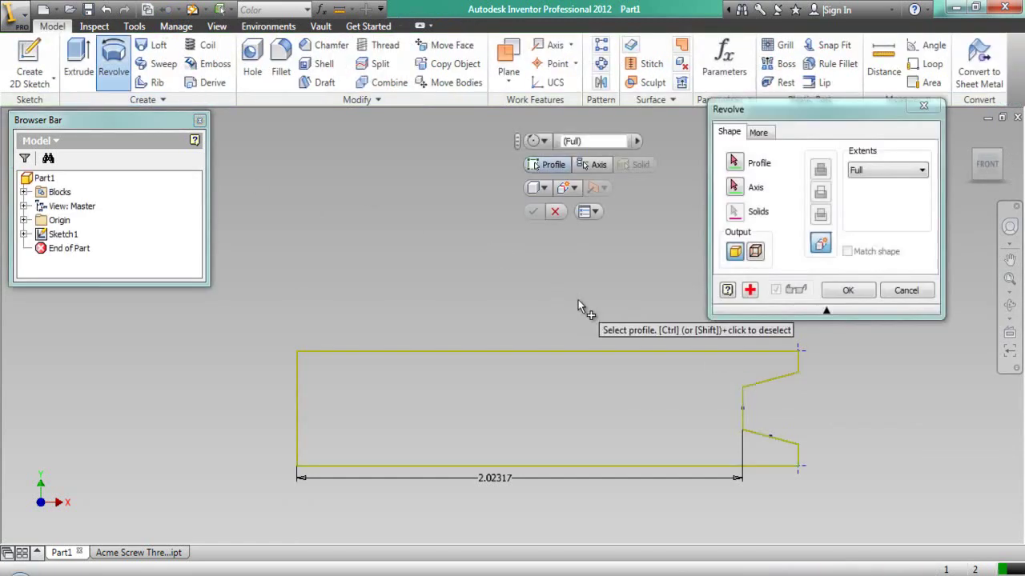
left_click(563, 374)
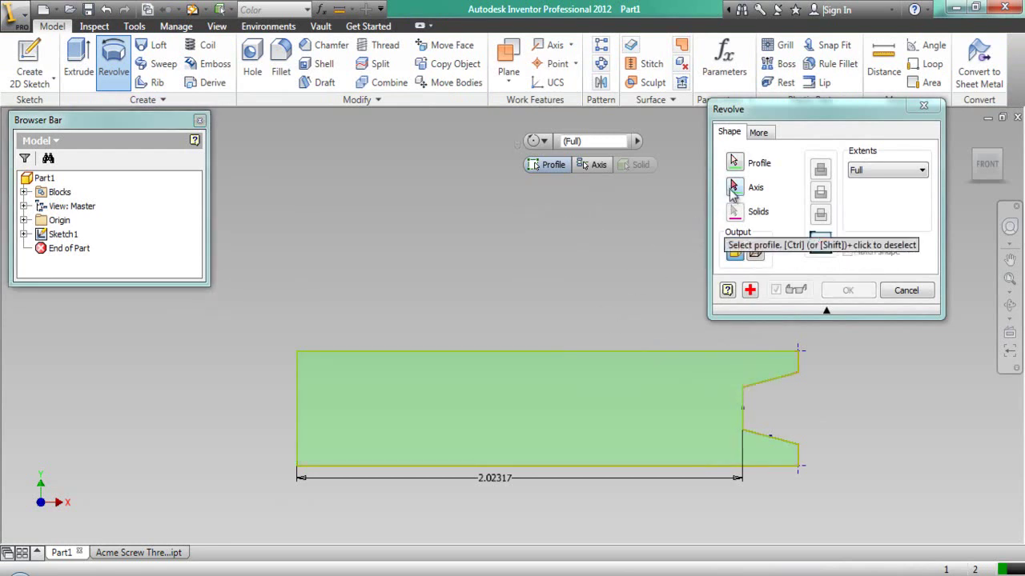
left_click(297, 428)
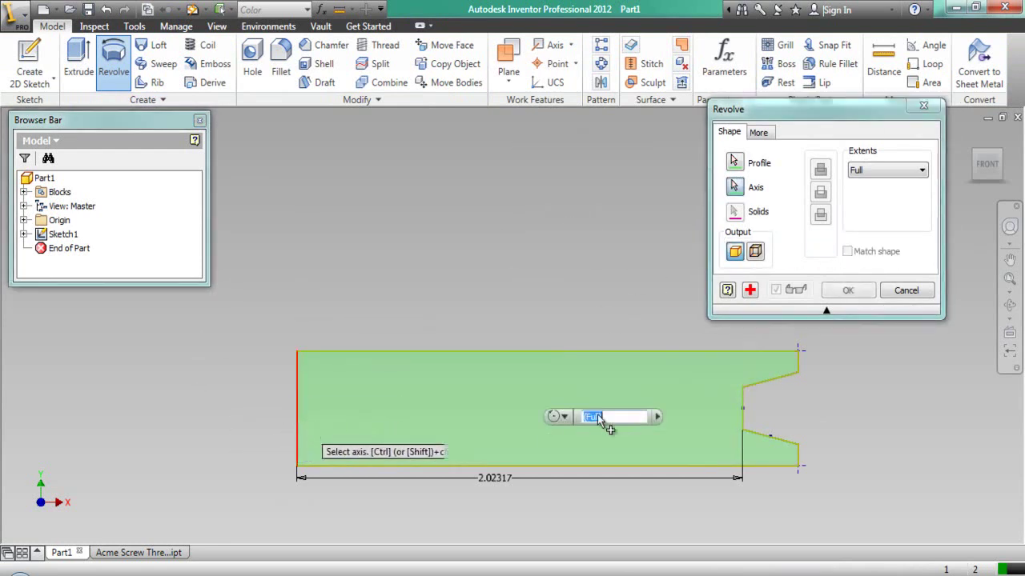
left_click(847, 291)
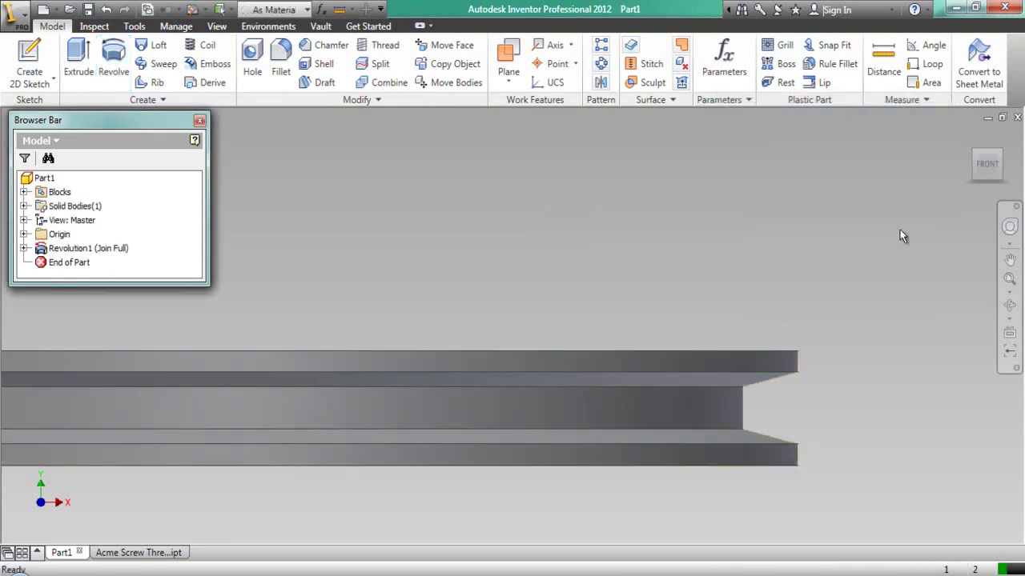
Step: Show the revolved disc in the home view and set the part's color to Beige (PC)
left_click(1004, 160)
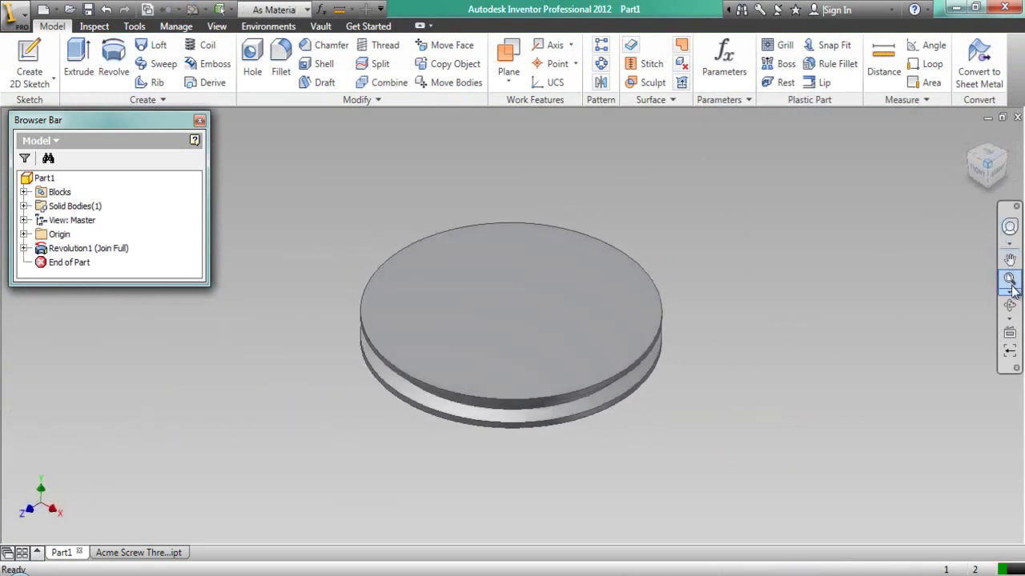
left_click(306, 9)
left_click(291, 179)
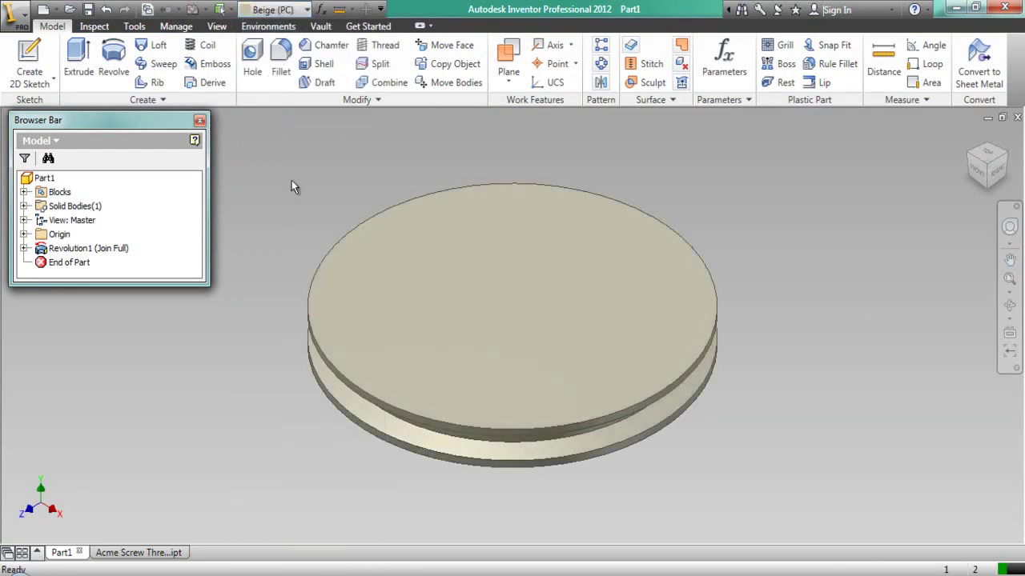
Step: Start a through-all hole on the disc's flat upper face, placed concentric with its outer circular edge
left_click(252, 70)
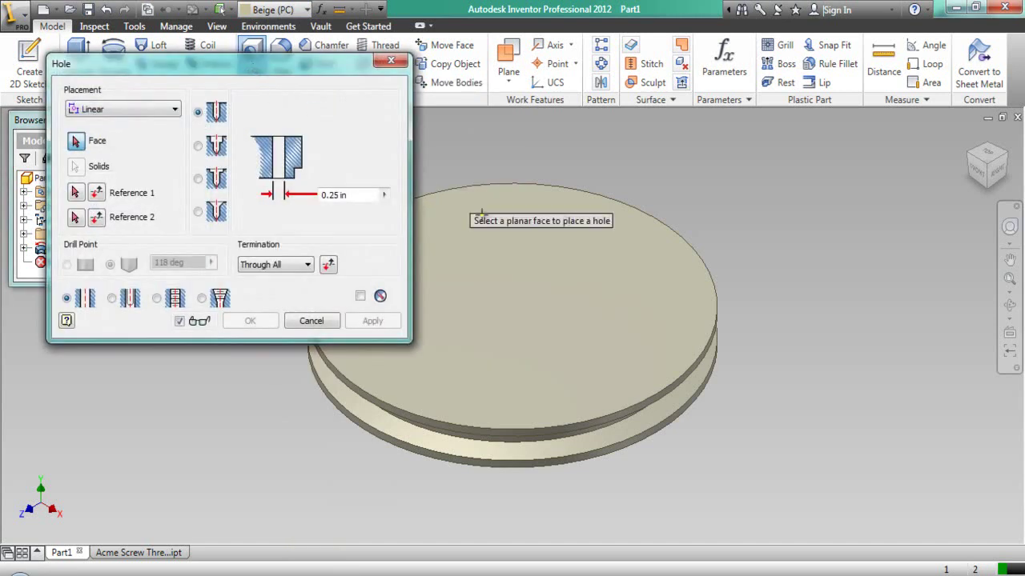
scroll(632, 329, "down", 3)
scroll(589, 316, "up", 2)
left_click(588, 321)
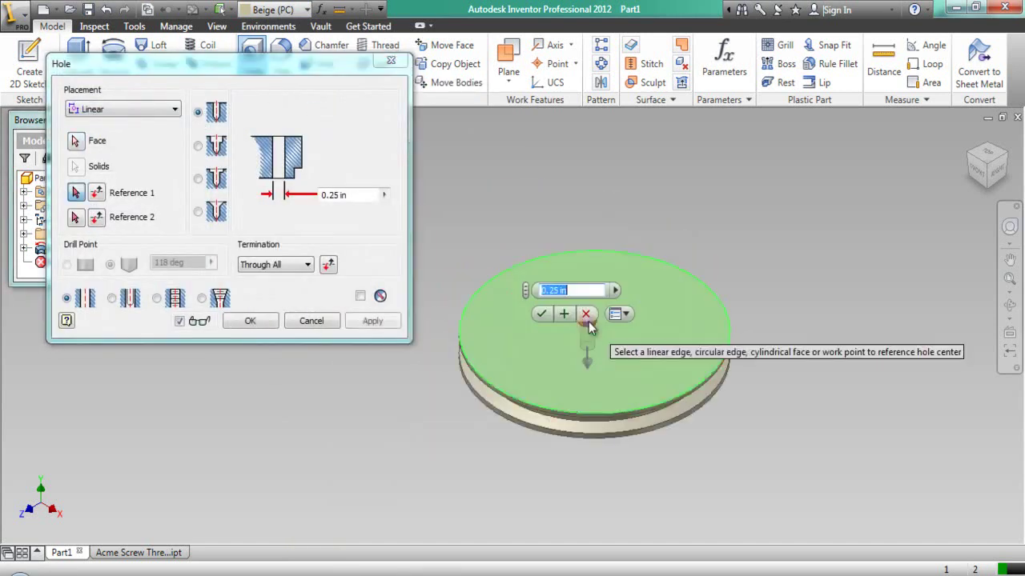
scroll(589, 415, "up", 3)
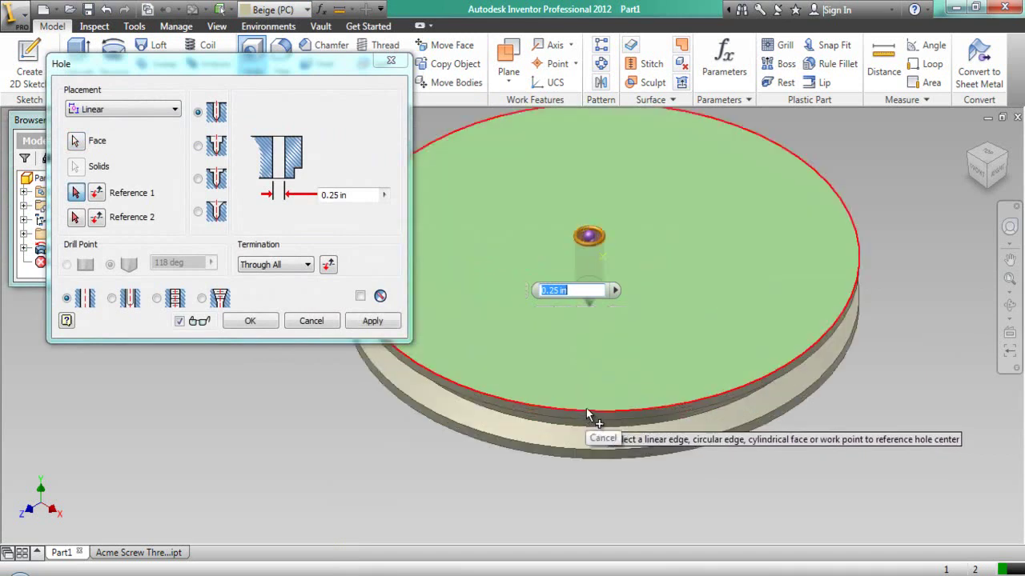
left_click(599, 408)
scroll(609, 402, "down", 2)
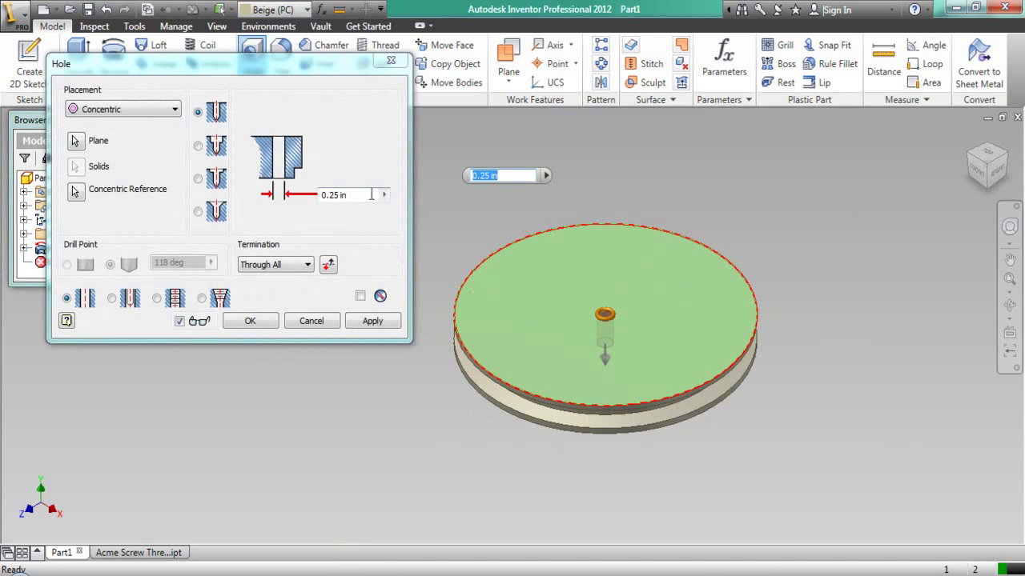
Step: Set the hole's diameter to the measured outer diameter of the disc divided by 4 and create the hole
left_click_drag(370, 193, 324, 199)
left_click(384, 196)
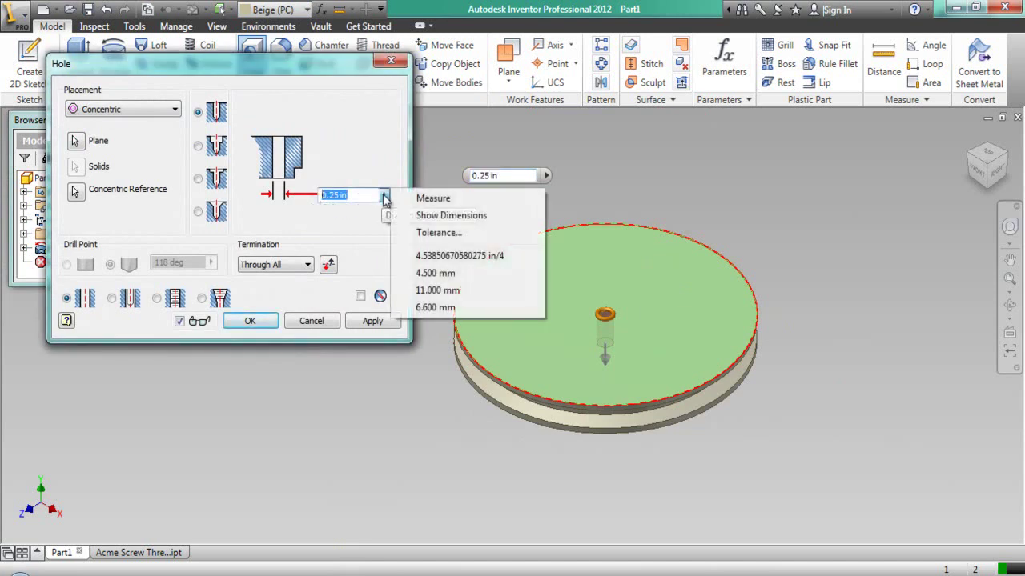
left_click(432, 198)
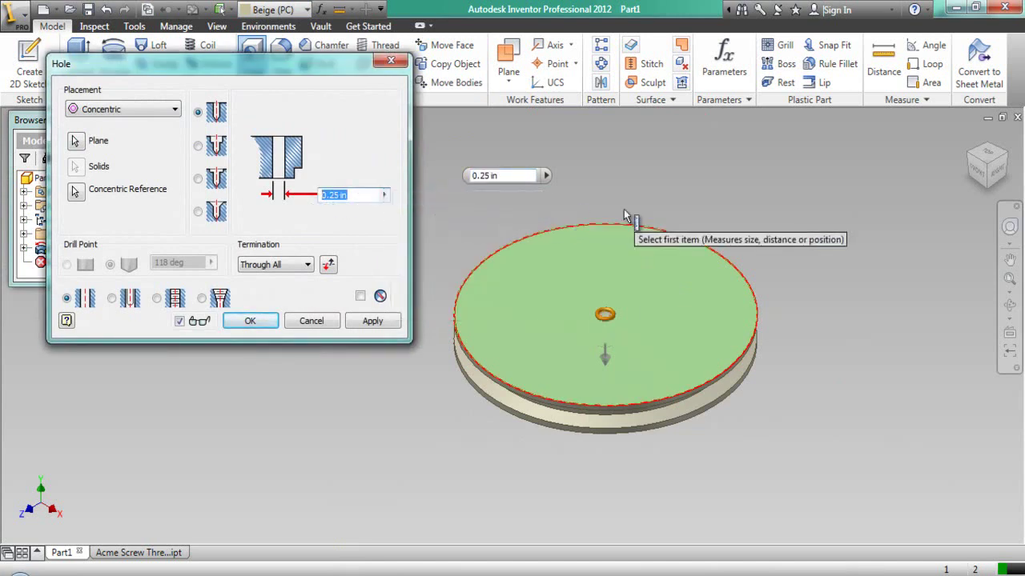
scroll(712, 255, "up", 2)
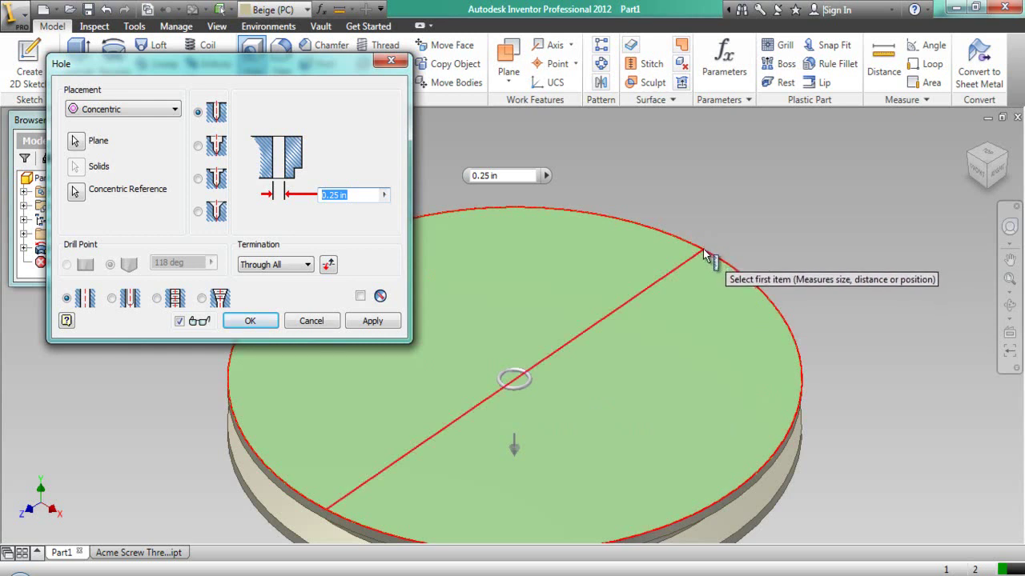
left_click(703, 248)
left_click(377, 195)
type("/")
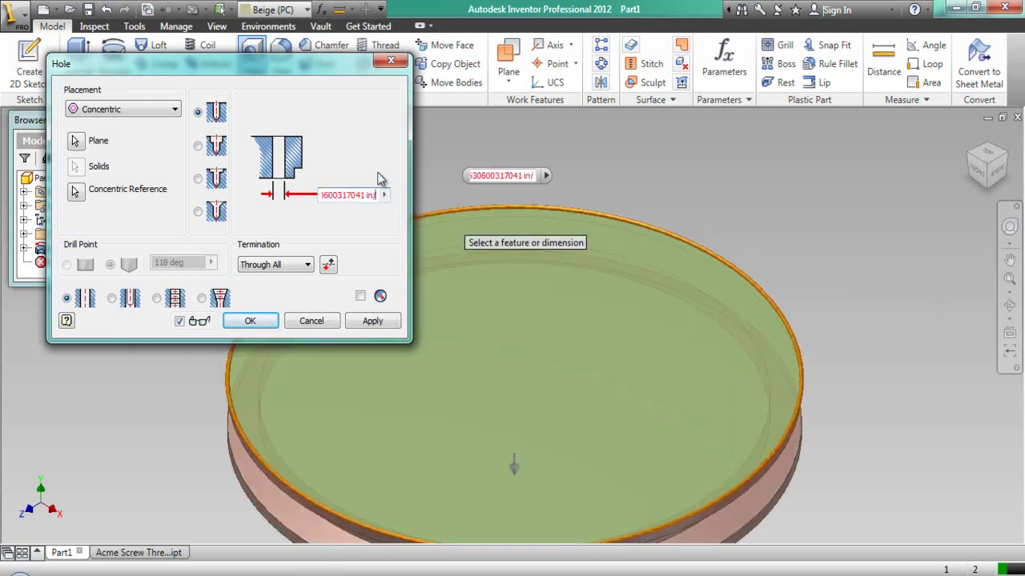
type("4")
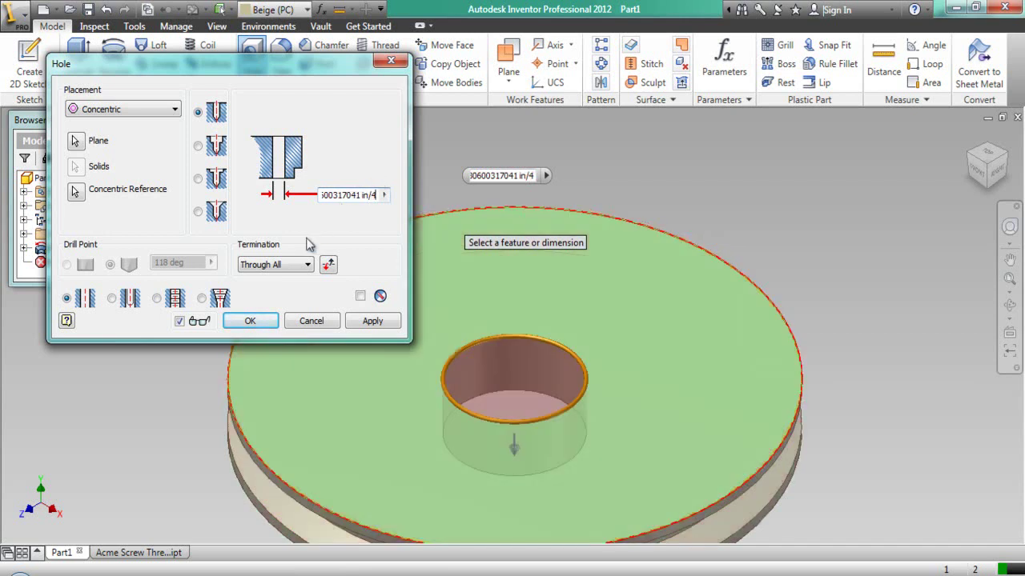
left_click(266, 318)
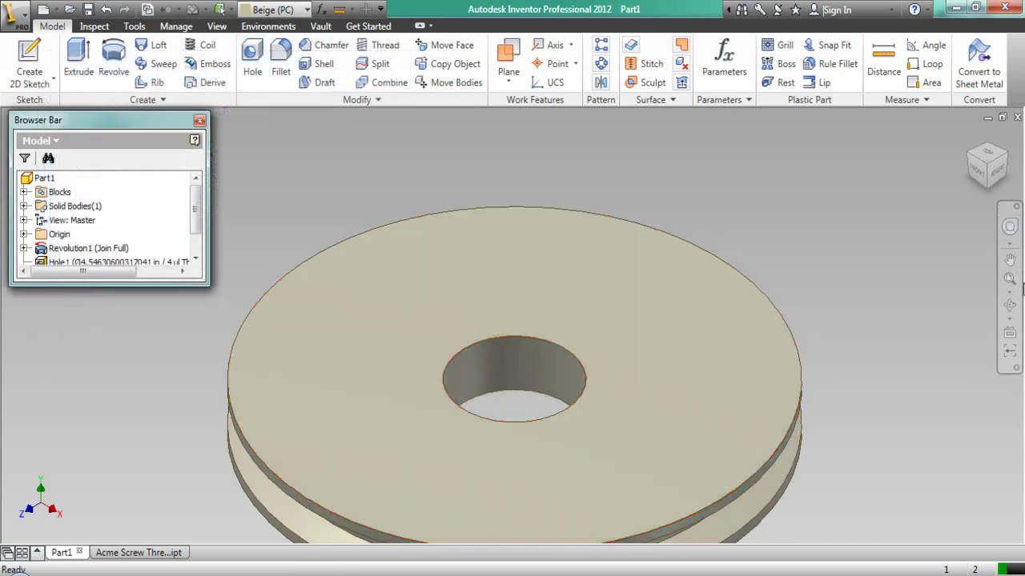
left_click(1010, 307)
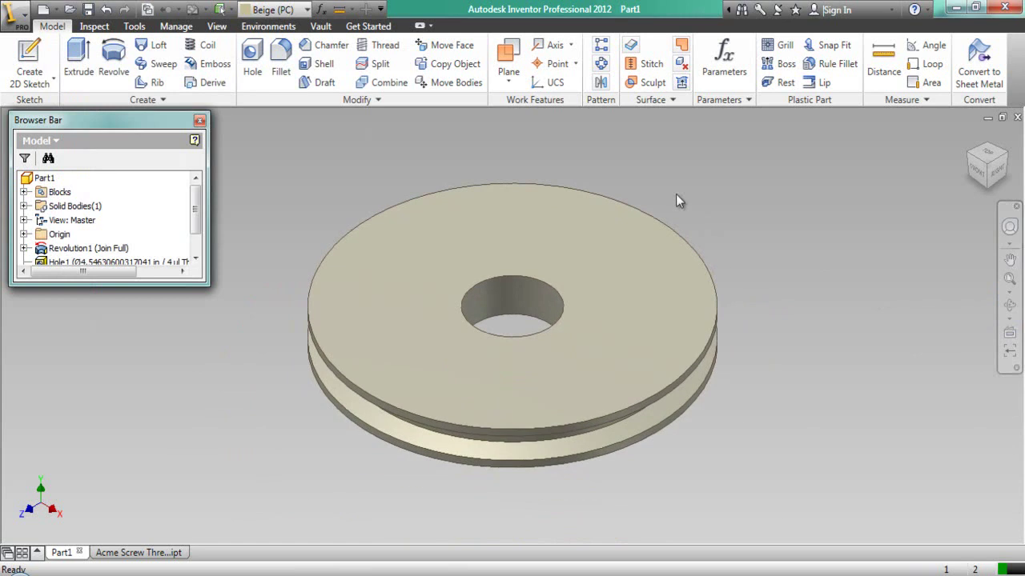
Step: Save the part as Pulley in the Pulley and Belt folder
left_click(88, 9)
double_click(491, 231)
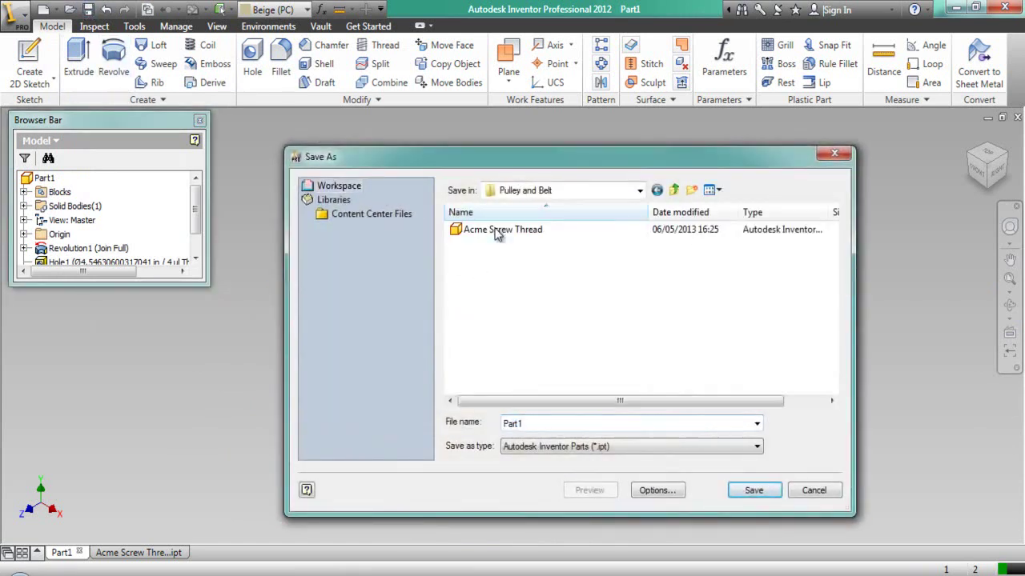
double_click(530, 421)
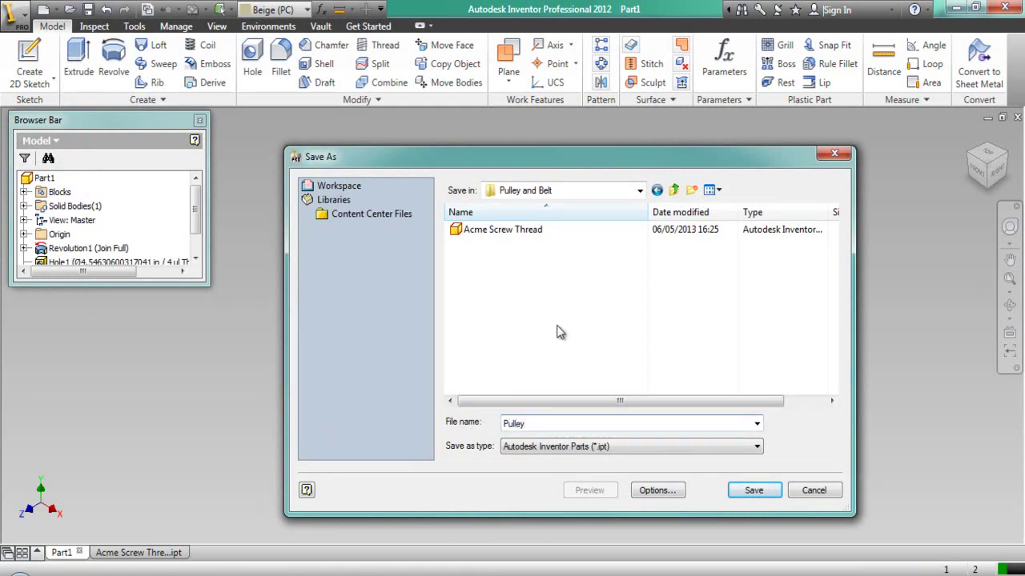
left_click(754, 491)
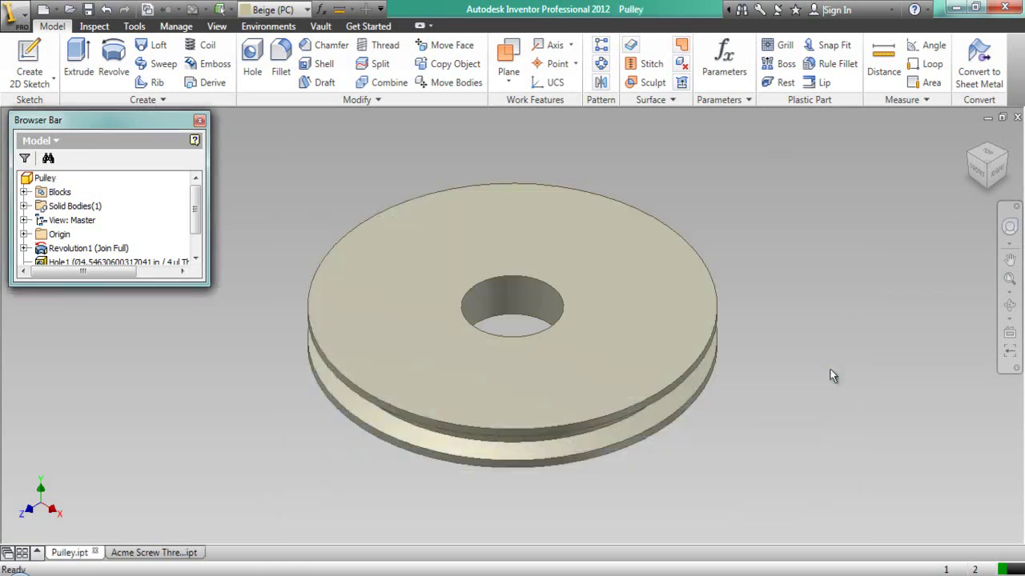
Step: Switch to Clean Screen and examine the pulley's groove profile up close from the front
left_click(217, 25)
left_click(607, 76)
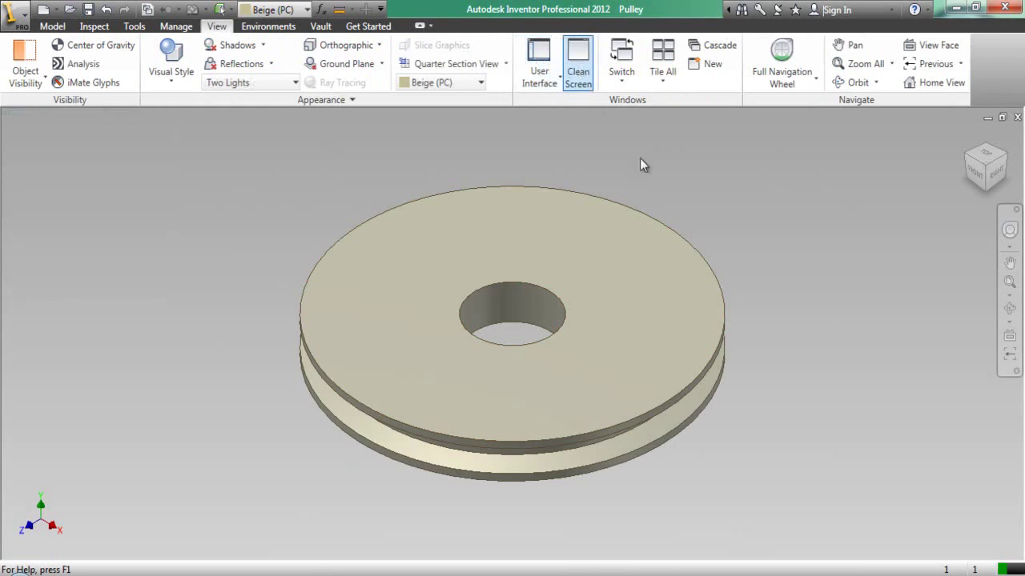
left_click(966, 112)
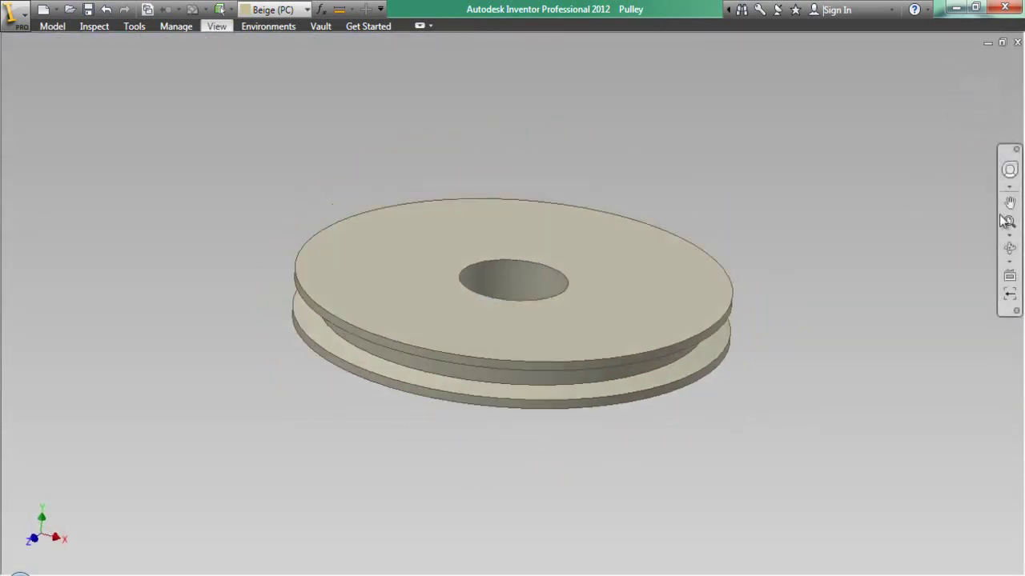
right_click(563, 290)
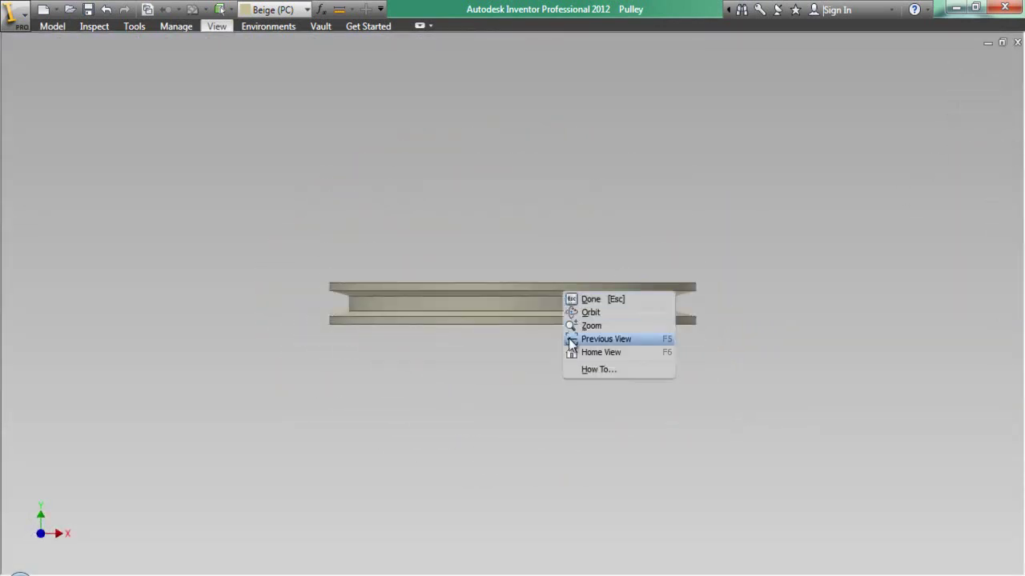
left_click(569, 325)
left_click_drag(560, 311, 567, 384)
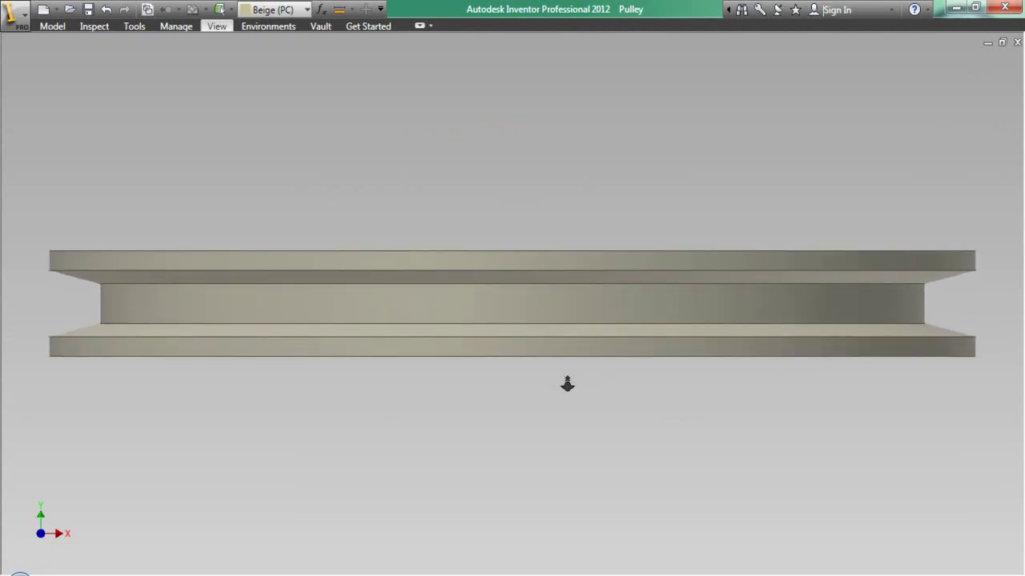
right_click(557, 214)
left_click(570, 221)
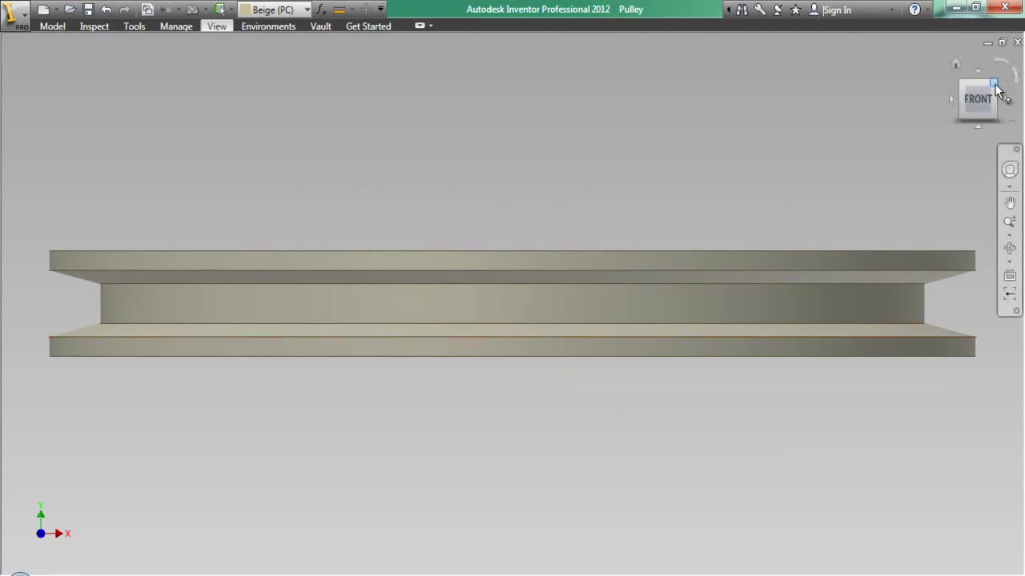
Step: Show the pulley in an isometric corner view and inspect its bore and groove up close
left_click(996, 89)
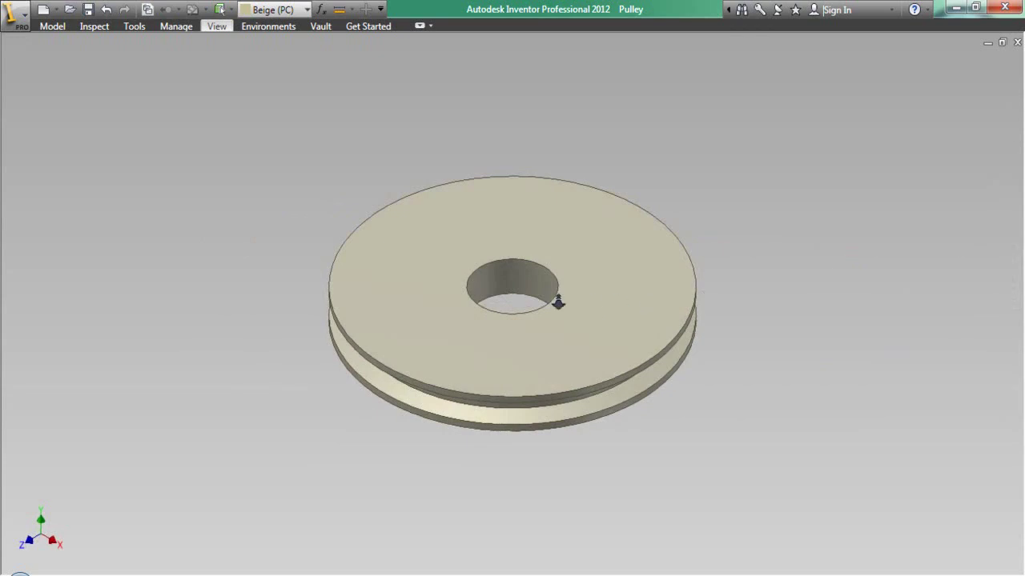
left_click_drag(523, 330, 531, 360)
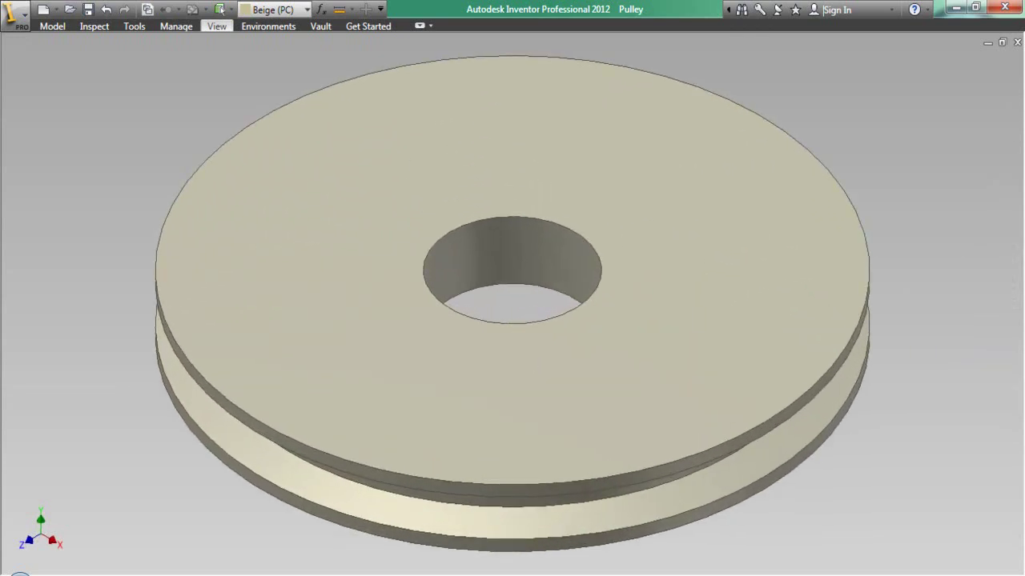
right_click(426, 199)
left_click(466, 202)
Step: Turn off Clean Screen to restore the full interface and bring back the part modeling tools
left_click(215, 27)
left_click(578, 72)
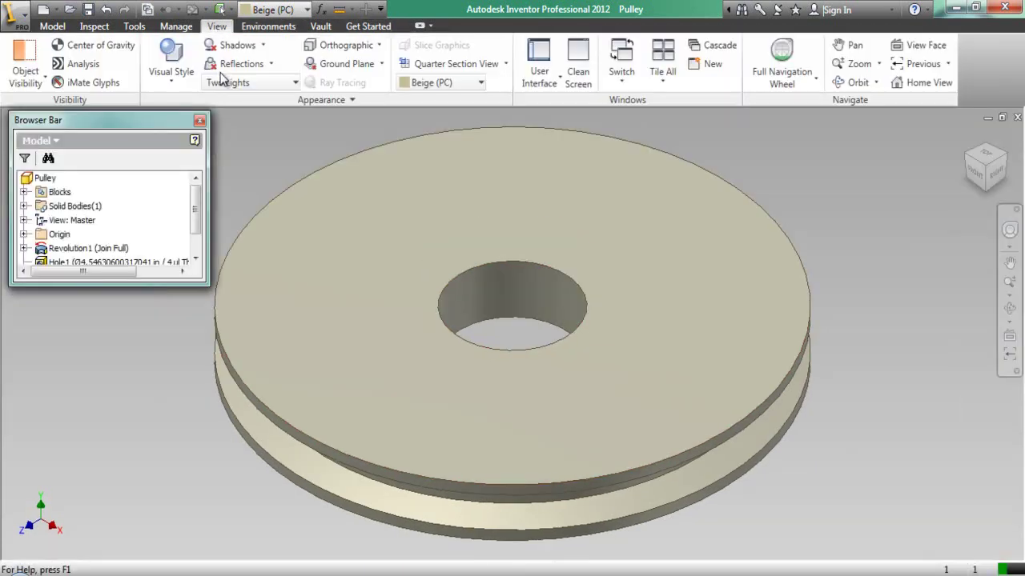
left_click(54, 27)
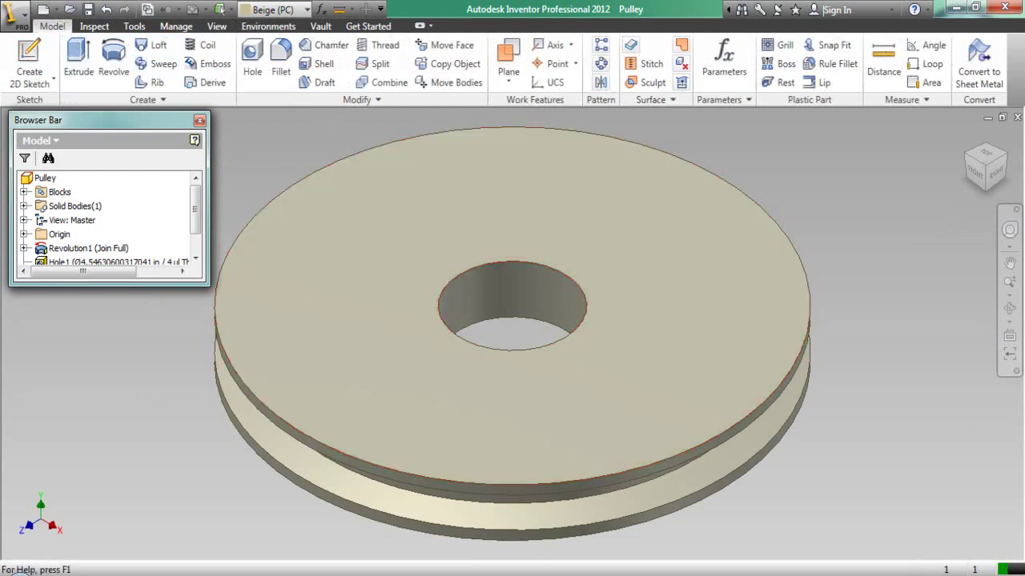